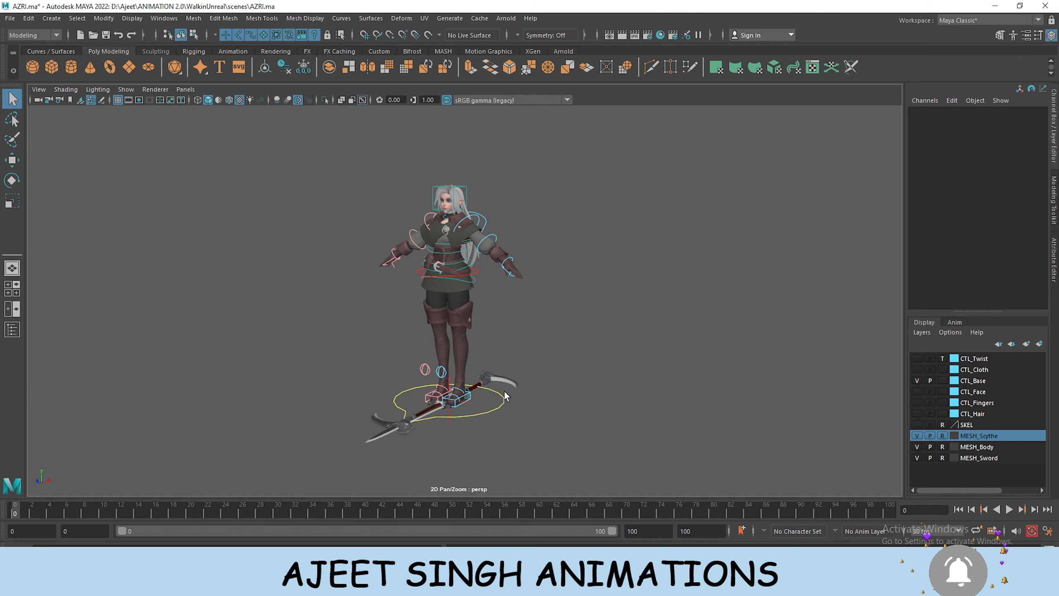
pyautogui.scroll(-1, 504, 391)
pyautogui.scroll(2, 505, 392)
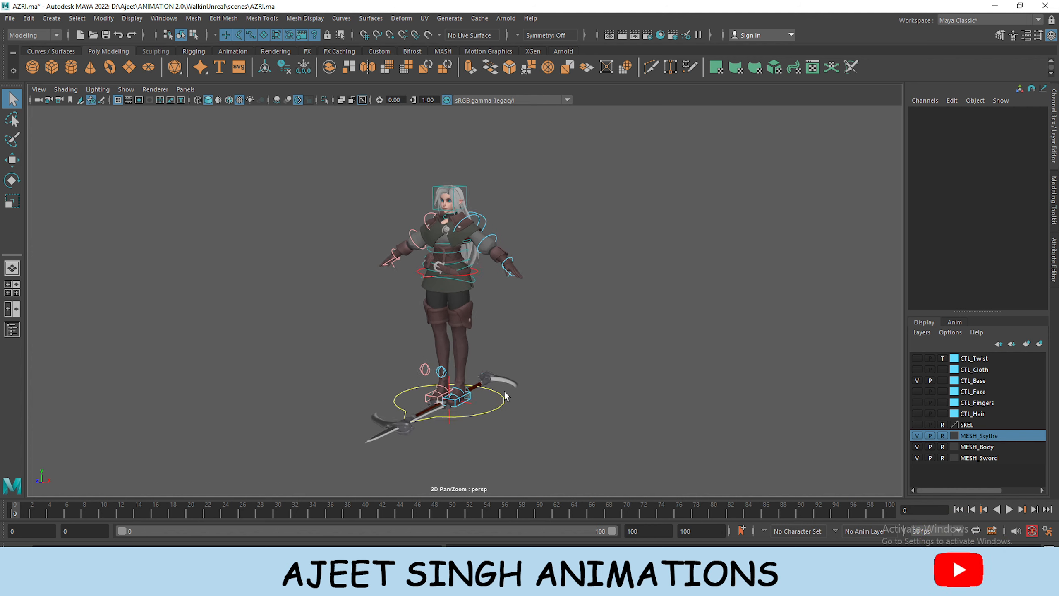
pyautogui.scroll(-2, 483, 380)
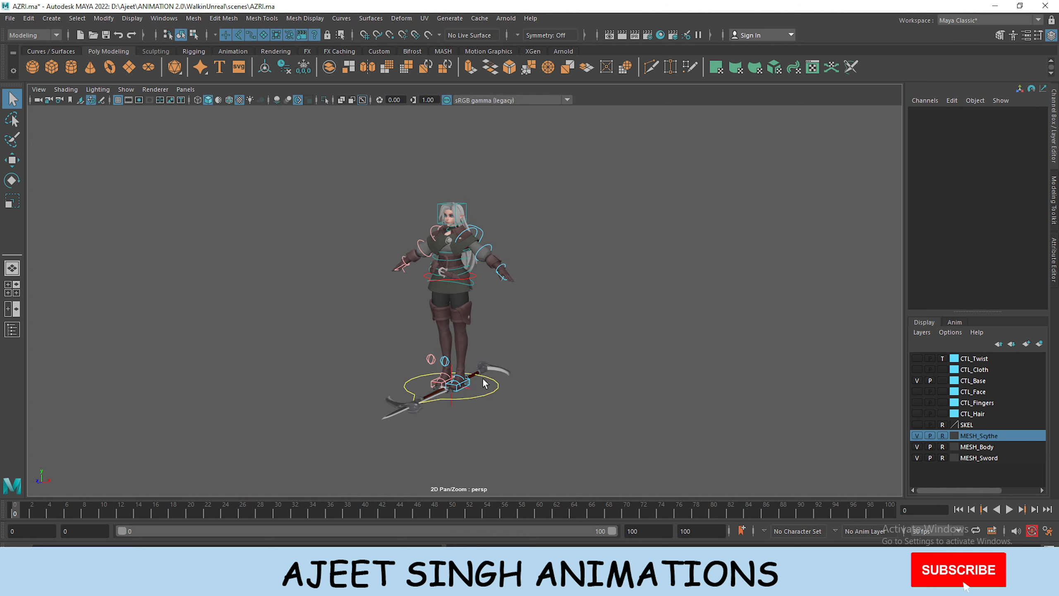
pyautogui.keyDown('alt'); pyautogui.moveTo(483, 379); pyautogui.dragTo(667, 430); pyautogui.keyUp('alt')
pyautogui.scroll(3, 555, 411)
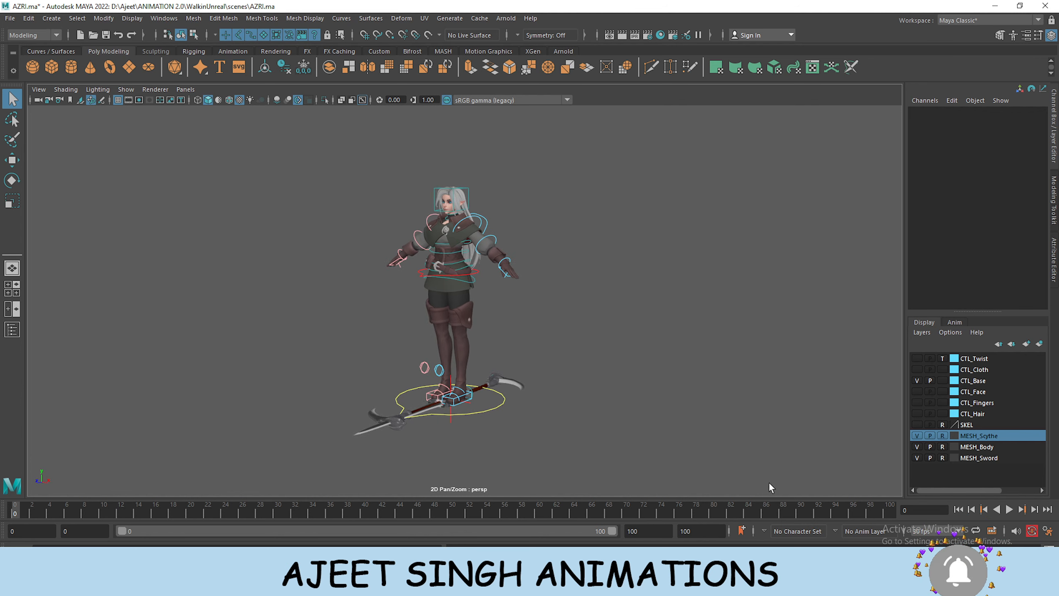
pyautogui.click(928, 530)
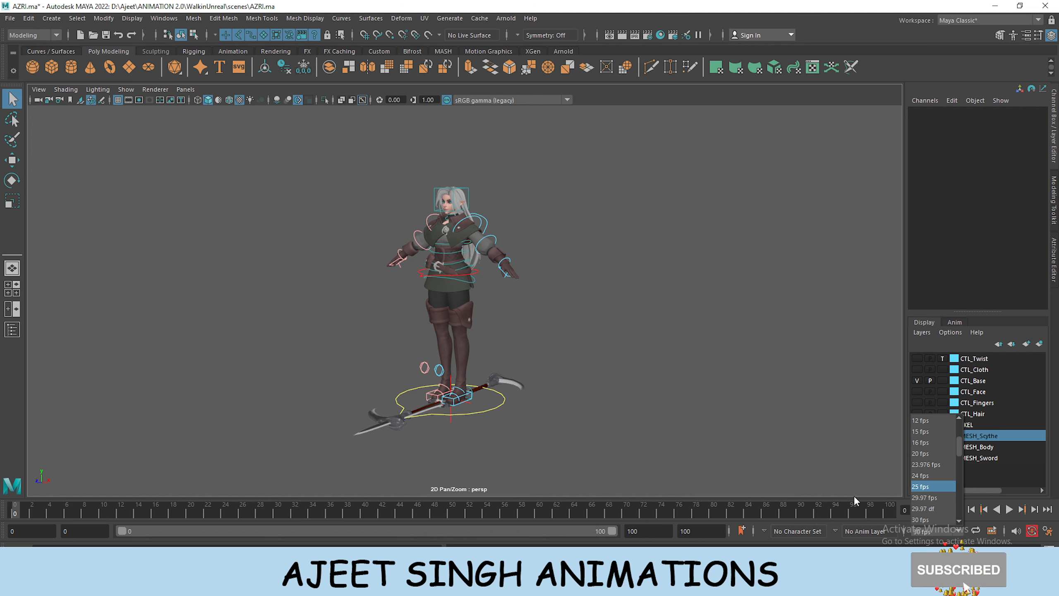
pyautogui.click(601, 442)
pyautogui.keyDown('alt'); pyautogui.moveTo(601, 441); pyautogui.dragTo(516, 384); pyautogui.keyUp('alt')
pyautogui.keyDown('alt'); pyautogui.moveTo(513, 379); pyautogui.dragTo(573, 433, button='right'); pyautogui.keyUp('alt')
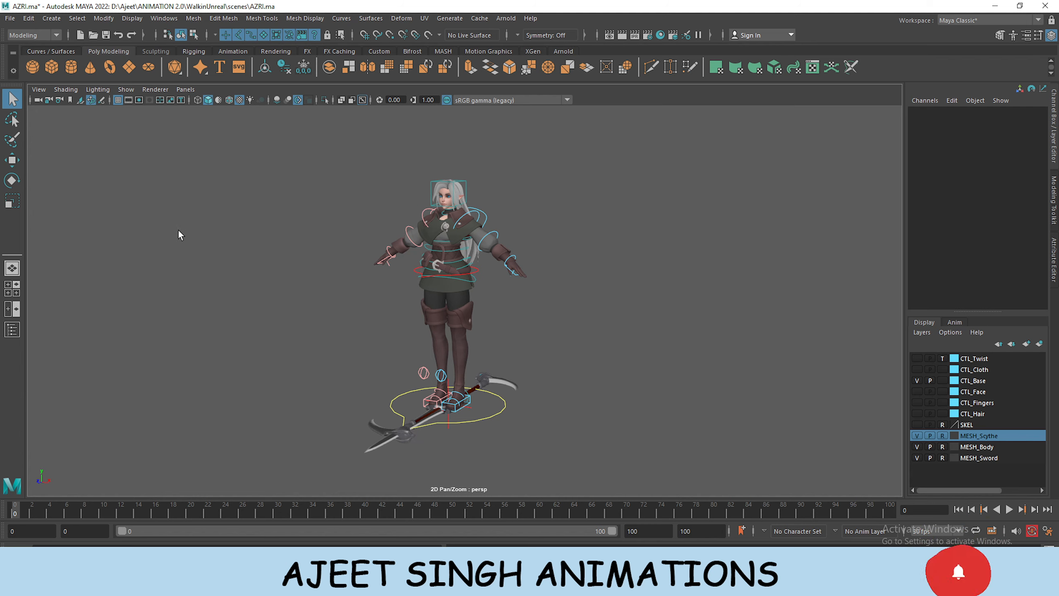
# Select all of the character's rig controls together in the perspective view
pyautogui.scroll(-5, 339, 184)
pyautogui.moveTo(283, 175); pyautogui.dragTo(604, 347)
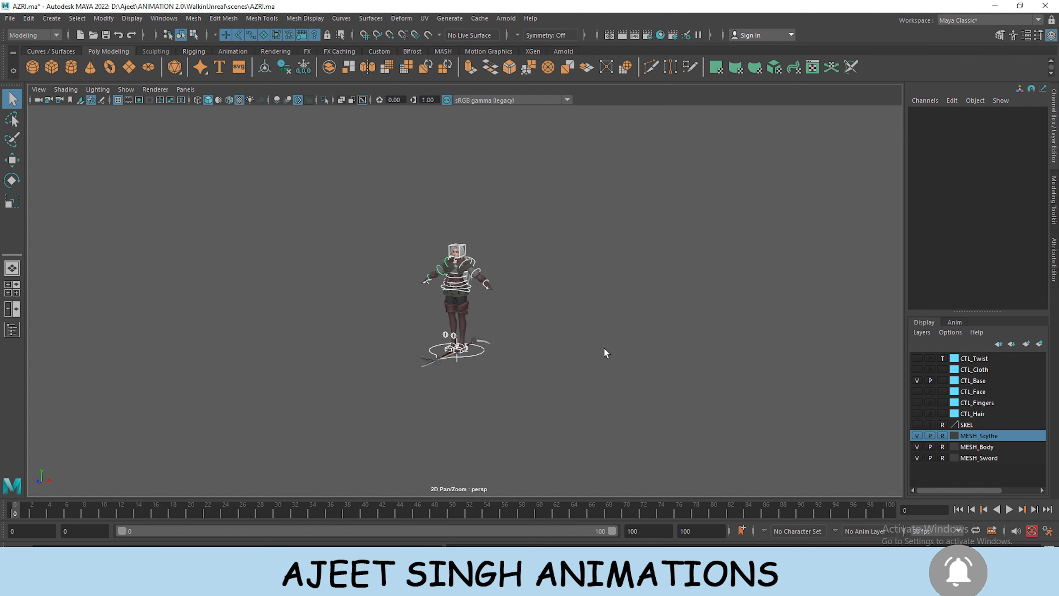
pyautogui.scroll(5, 534, 308)
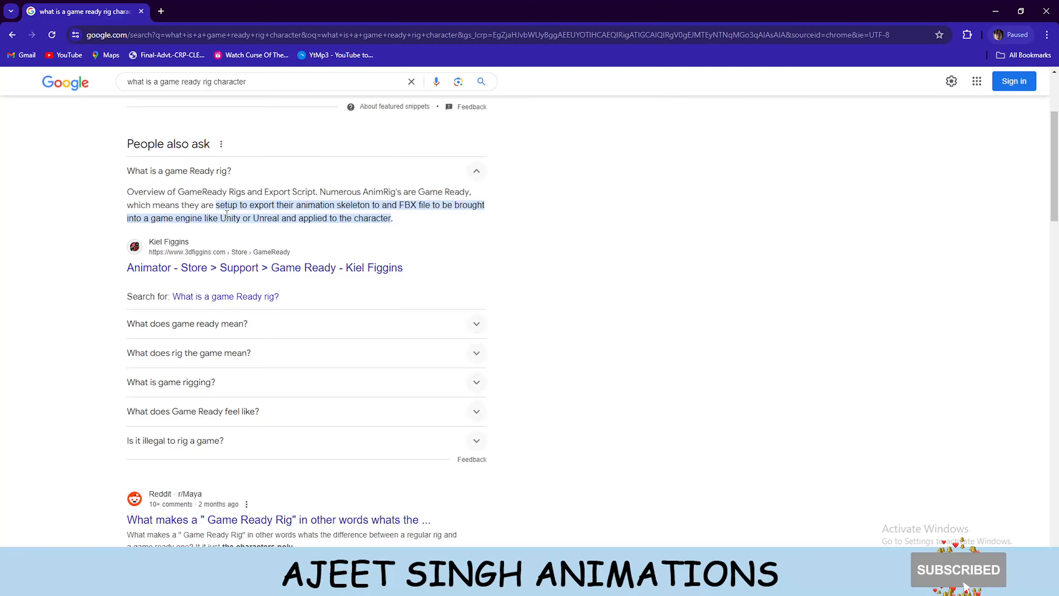
# Switch to Chrome and highlight the answer explaining that game-ready rigs export their animation skeleton to FBX for Unity or Unreal
pyautogui.moveTo(218, 207); pyautogui.dragTo(487, 218)
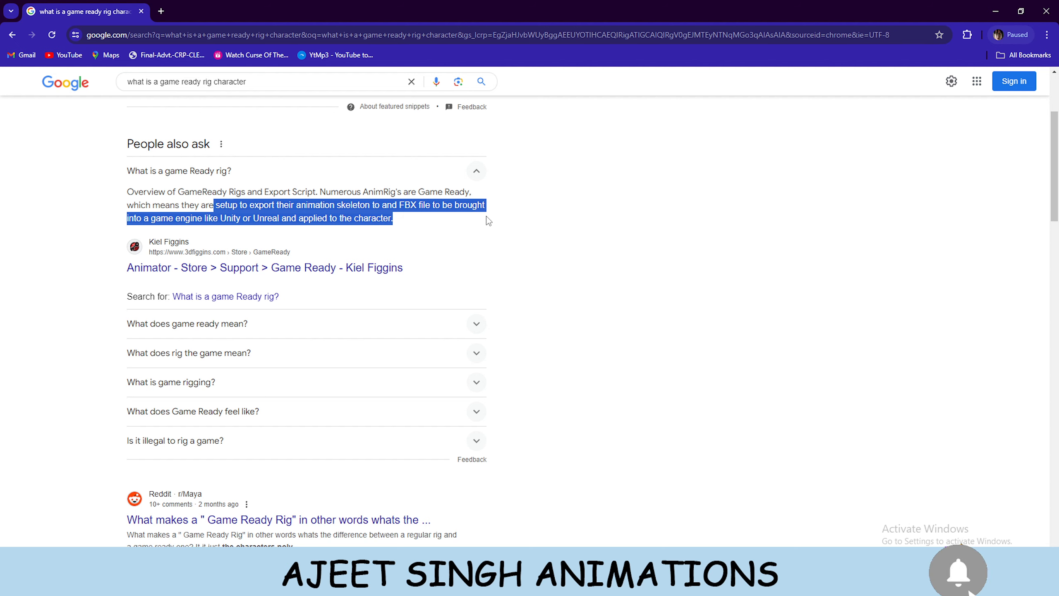
pyautogui.scroll(-1, 367, 219)
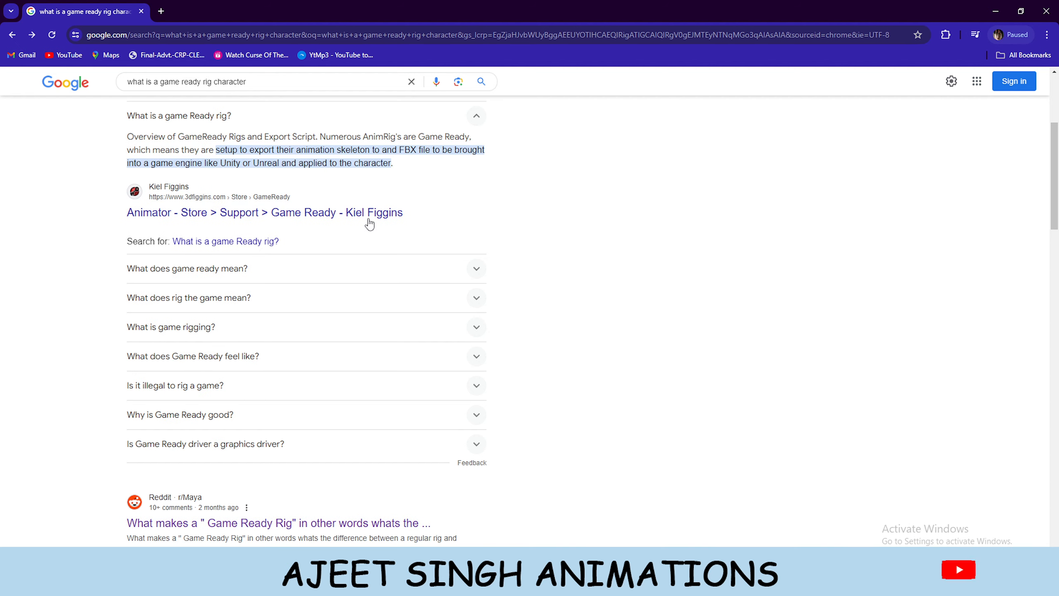
pyautogui.scroll(-2, 369, 224)
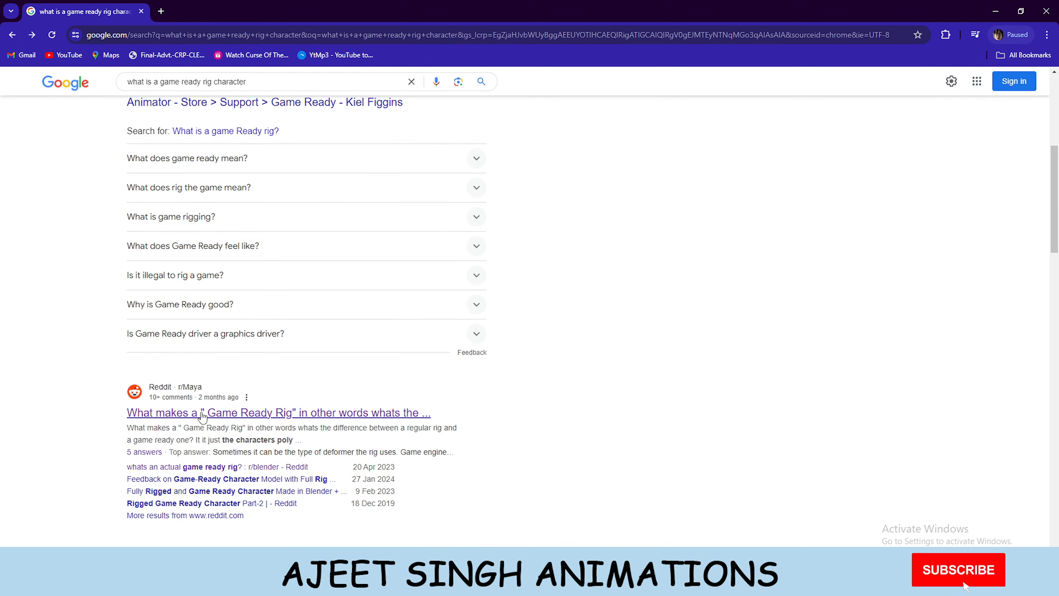
# Open the r/Maya thread on what makes a "Game Ready Rig" and highlight the comment about unsupported lattice deformers
pyautogui.click(202, 414)
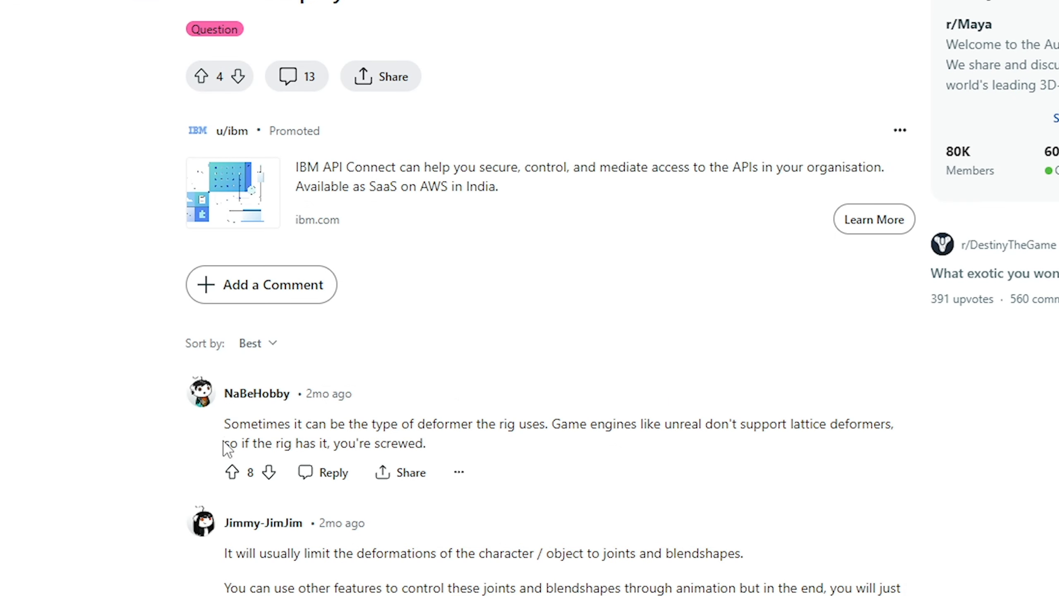
pyautogui.moveTo(225, 425); pyautogui.dragTo(897, 427)
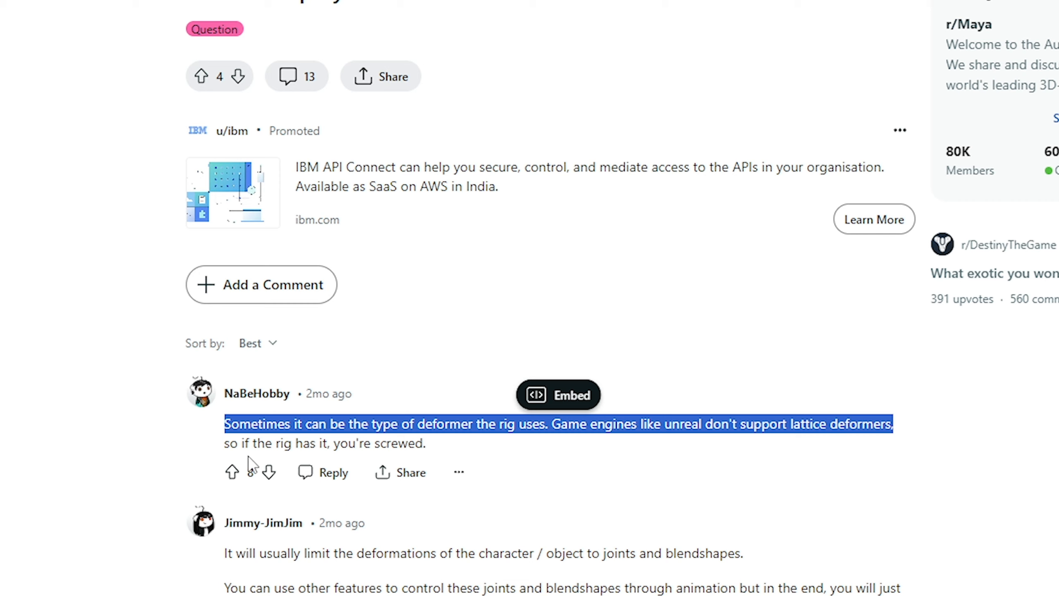
pyautogui.moveTo(332, 443); pyautogui.dragTo(439, 446)
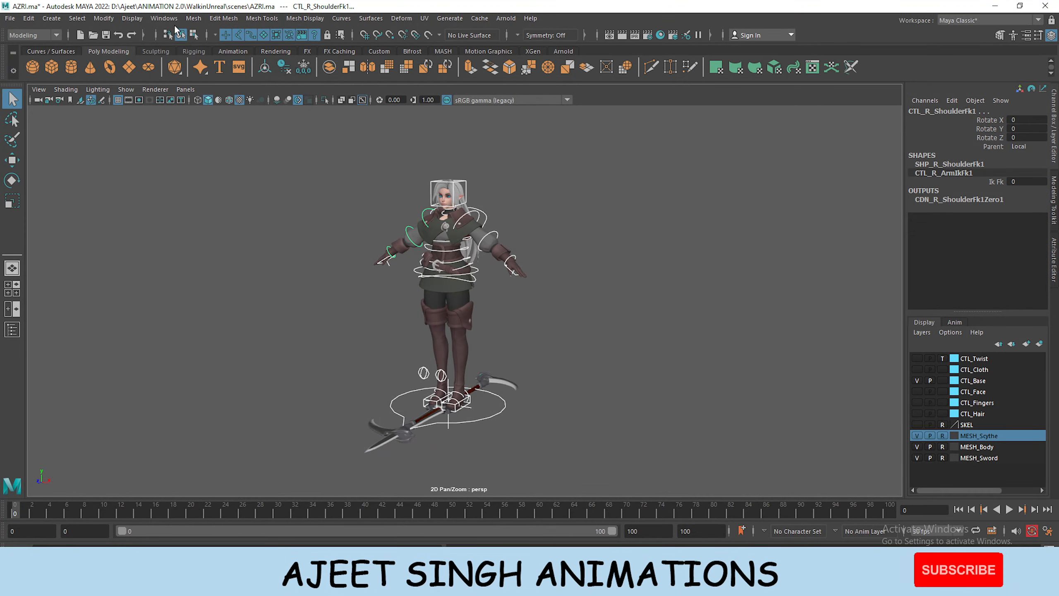
# Switch to Maya, open the Outliner and expand azri, its joints group and the entire BND_C_World1 hierarchy
pyautogui.click(164, 17)
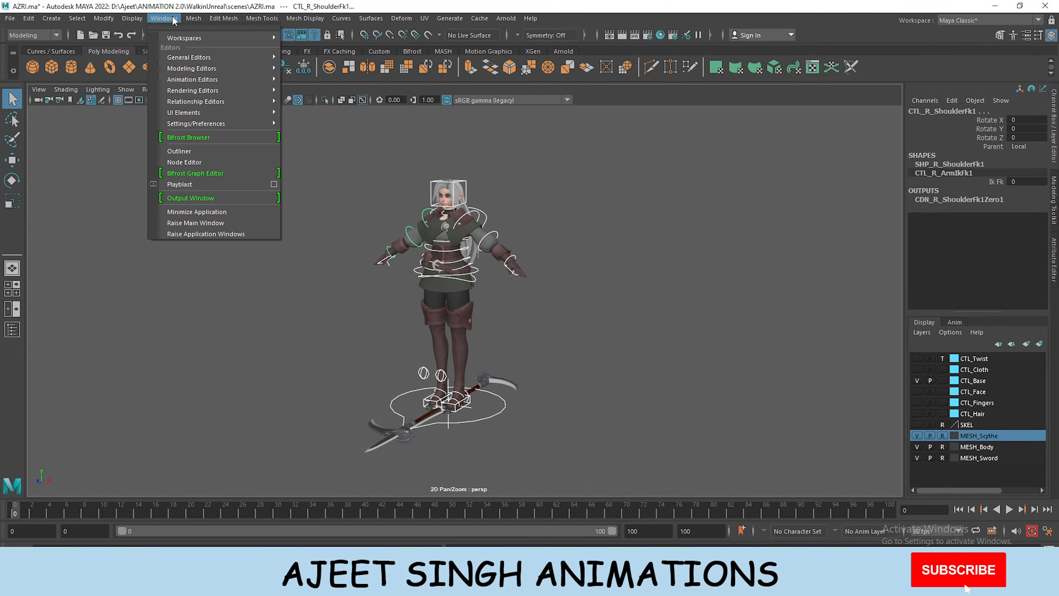
pyautogui.click(196, 149)
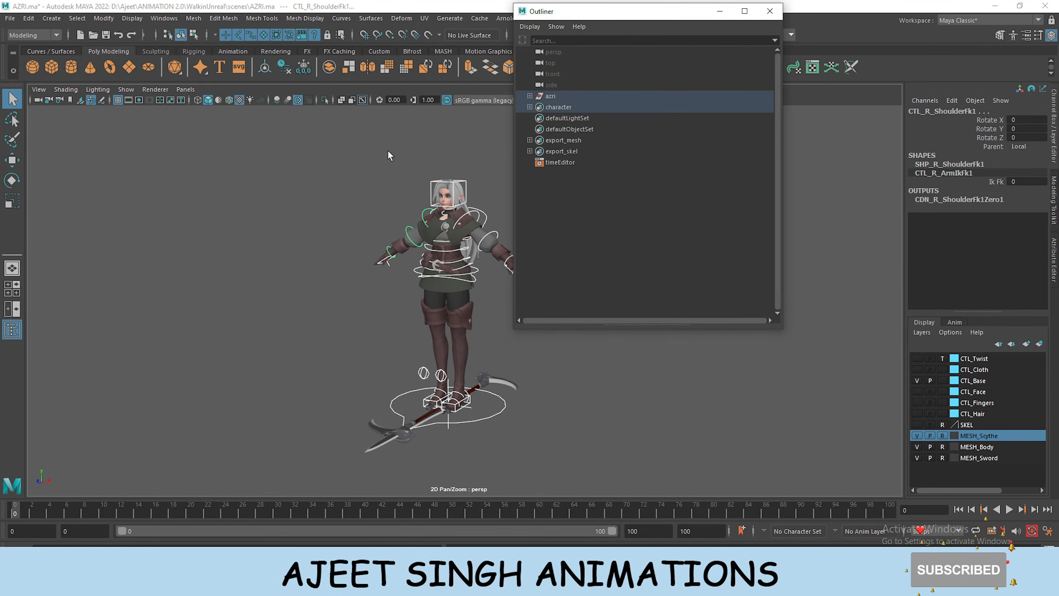
pyautogui.click(530, 96)
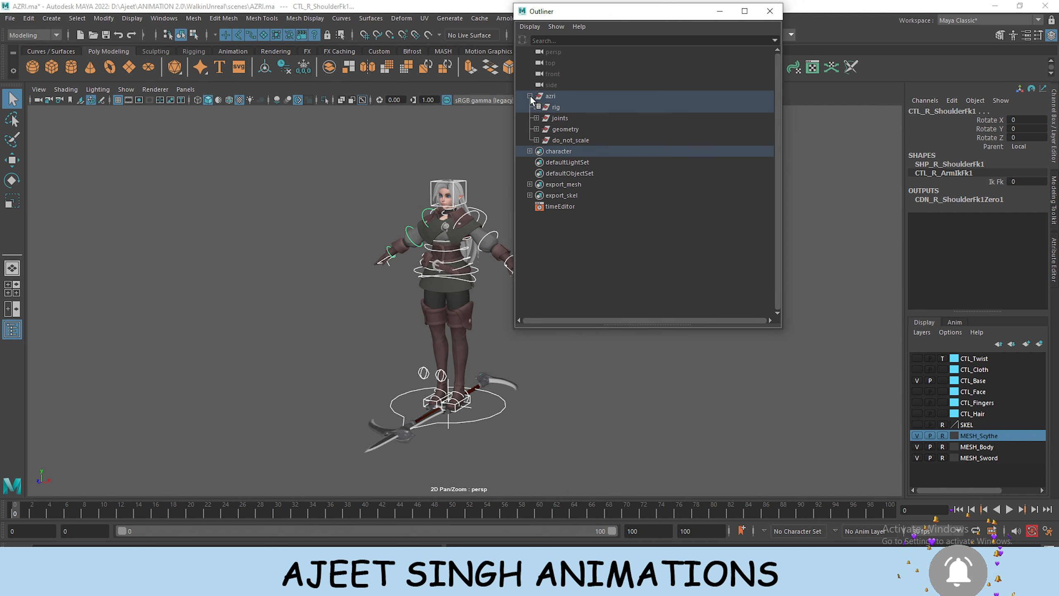
pyautogui.click(536, 118)
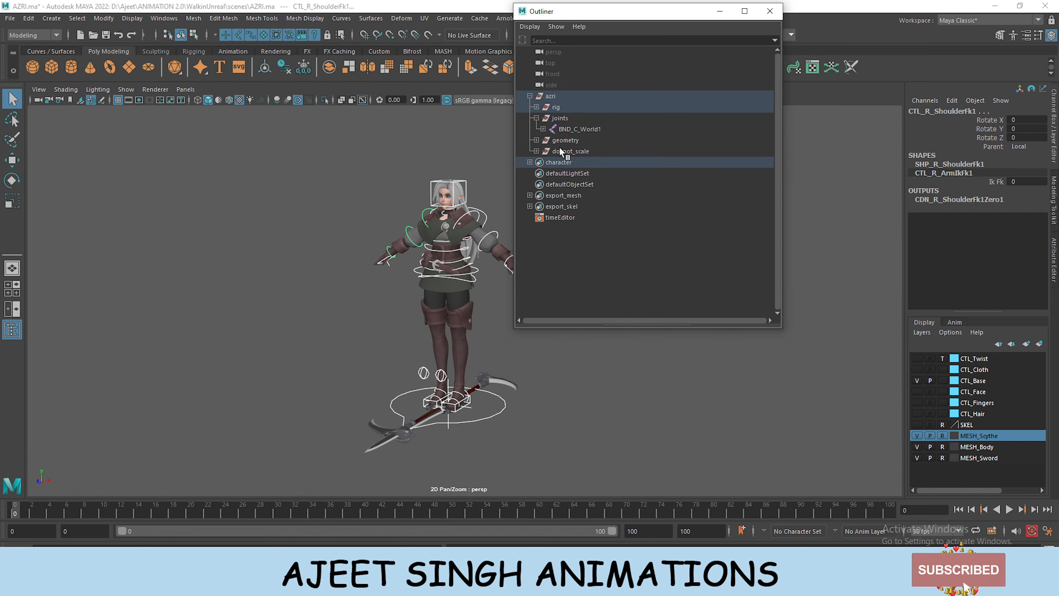
pyautogui.keyDown('shift'); pyautogui.click(543, 129); pyautogui.keyUp('shift')
# Examine the full bone hierarchy under BND_C_World1 in the Outliner, from the spine and fingers to the face joints
pyautogui.scroll(-15, 603, 135)
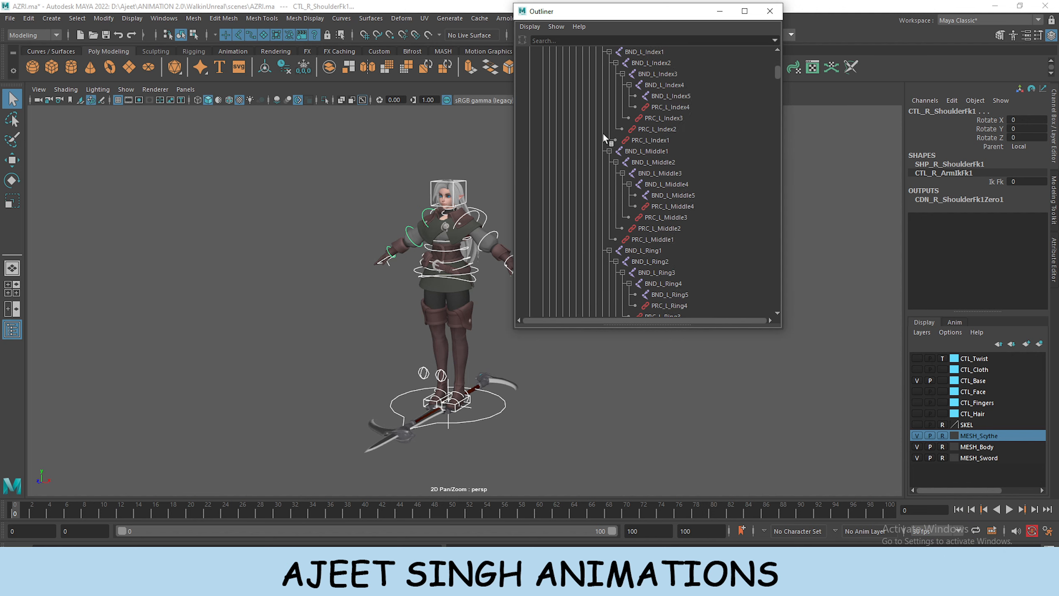
pyautogui.scroll(15, 603, 133)
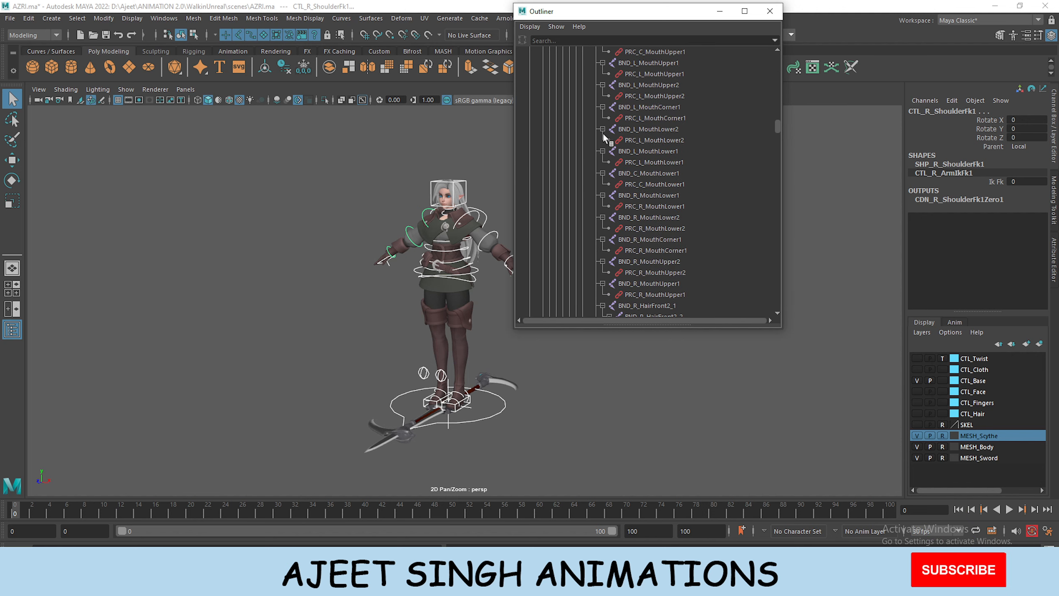
pyautogui.click(603, 133)
pyautogui.scroll(-8, 601, 150)
pyautogui.scroll(8, 601, 151)
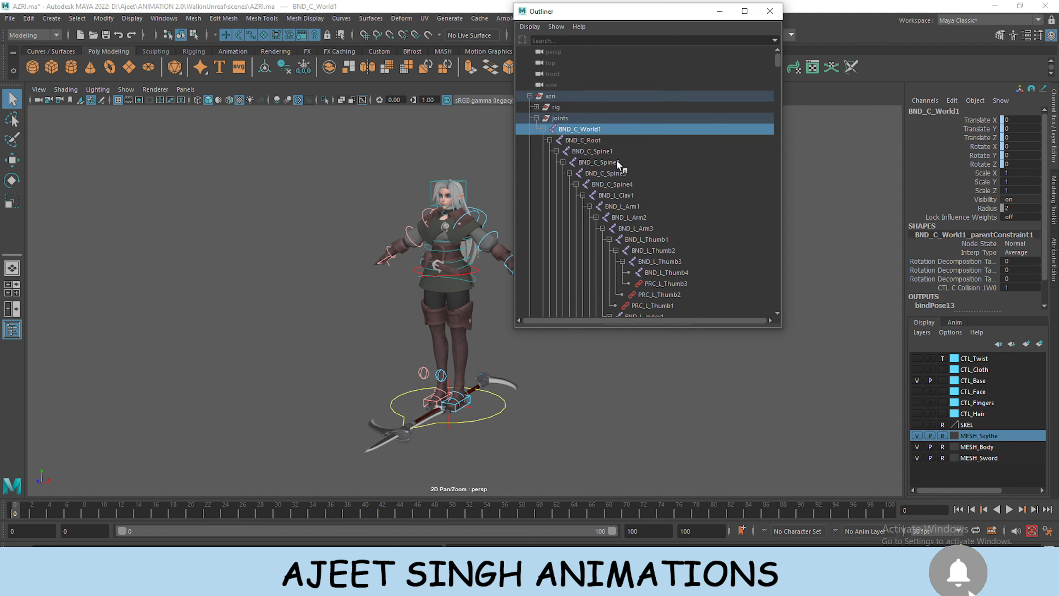
pyautogui.scroll(-15, 616, 159)
pyautogui.scroll(-15, 617, 159)
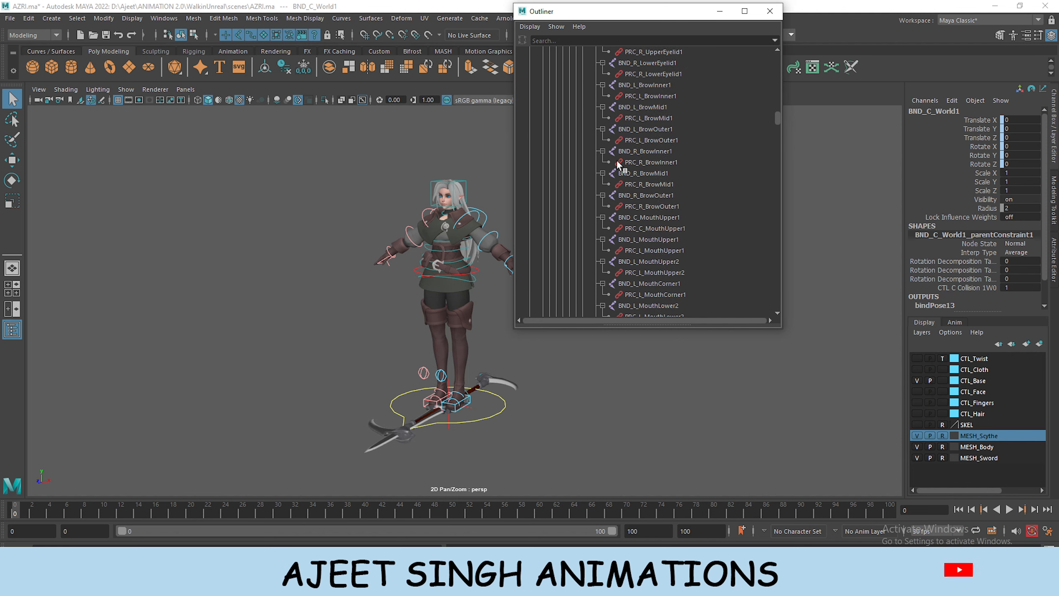
pyautogui.scroll(-15, 617, 159)
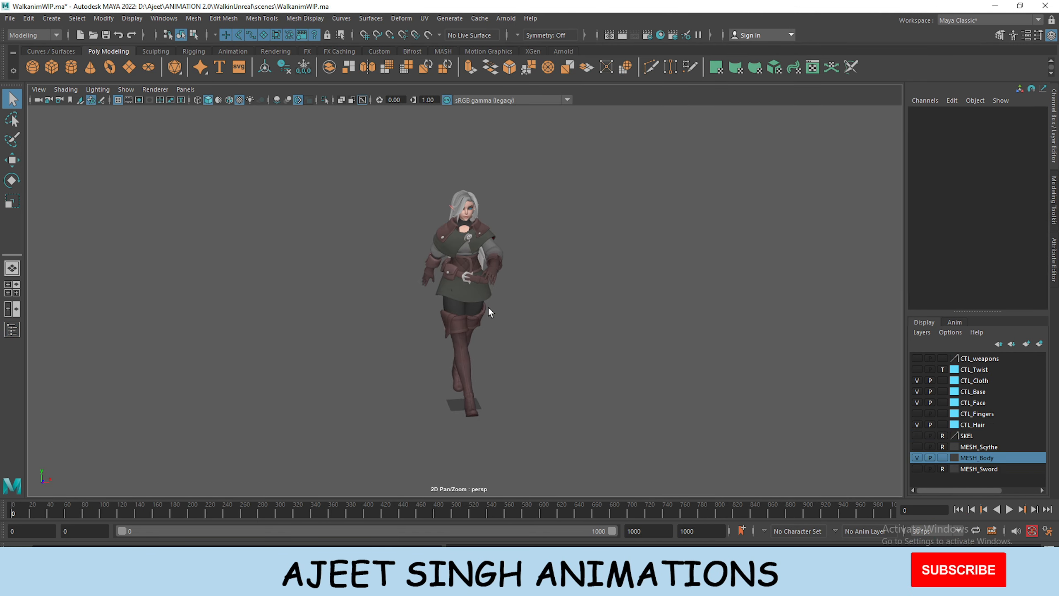
# Select the whole character mesh in the WalkanimWIP scene, inspect its walking pose from several angles, and clear the selection
pyautogui.moveTo(326, 145); pyautogui.dragTo(470, 293)
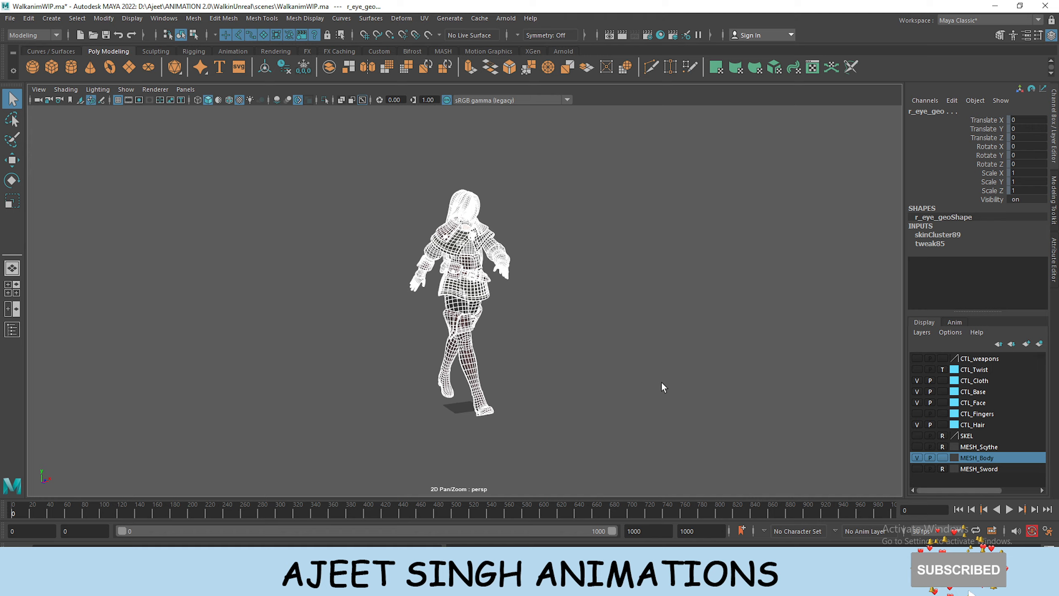
pyautogui.keyDown('alt'); pyautogui.moveTo(529, 336); pyautogui.dragTo(592, 356); pyautogui.keyUp('alt')
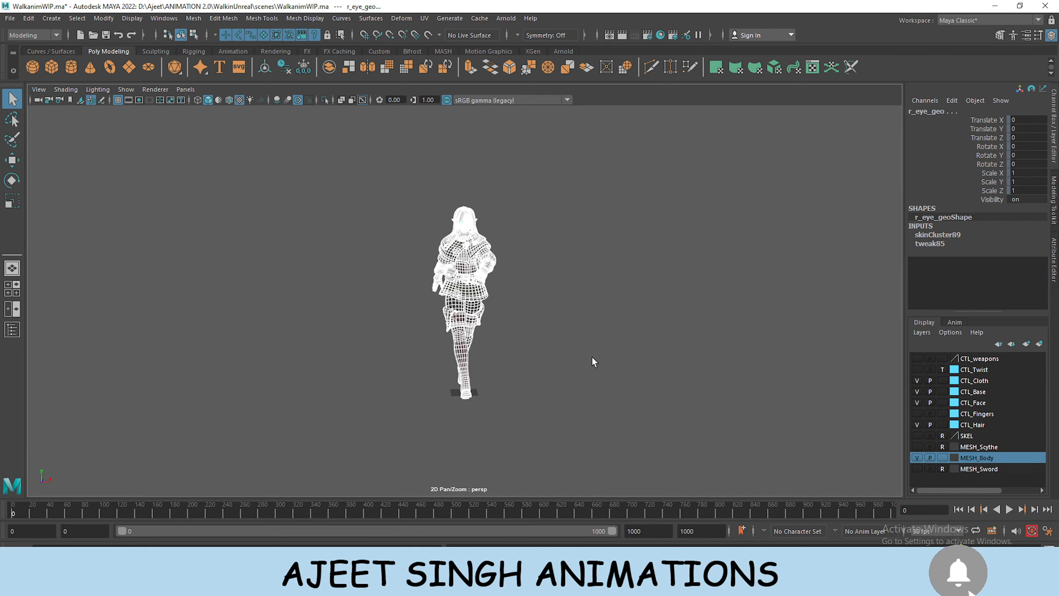
pyautogui.keyDown('alt'); pyautogui.moveTo(592, 357); pyautogui.dragTo(519, 329, button='right'); pyautogui.keyUp('alt')
pyautogui.keyDown('alt'); pyautogui.moveTo(520, 330); pyautogui.dragTo(557, 341); pyautogui.keyUp('alt')
pyautogui.keyDown('alt'); pyautogui.moveTo(556, 341); pyautogui.dragTo(668, 427, button='right'); pyautogui.keyUp('alt')
pyautogui.keyDown('alt'); pyautogui.moveTo(668, 428); pyautogui.dragTo(608, 365); pyautogui.keyUp('alt')
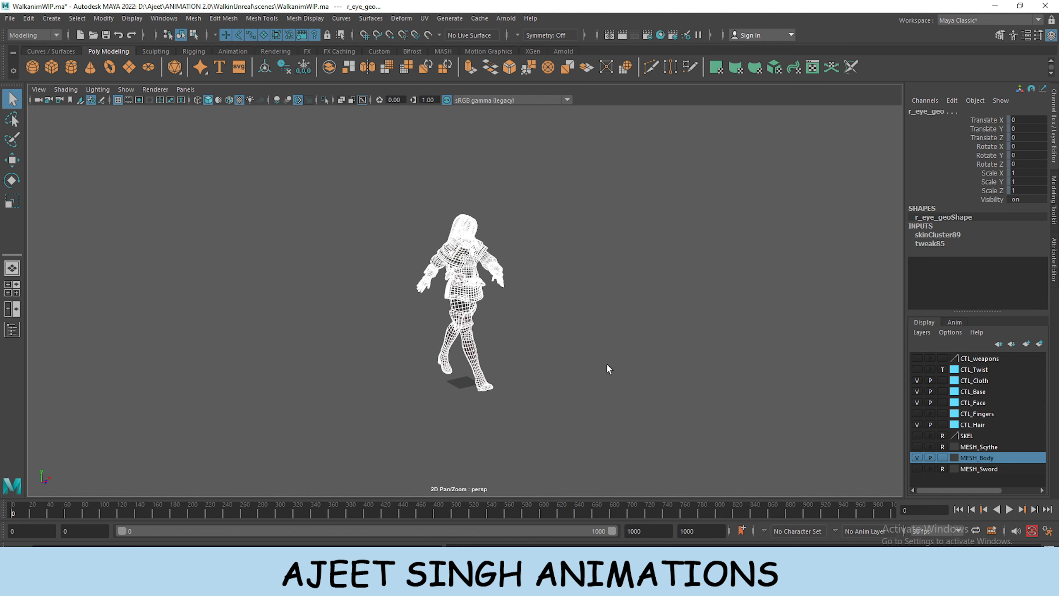
pyautogui.keyDown('alt'); pyautogui.moveTo(668, 376); pyautogui.dragTo(596, 397); pyautogui.keyUp('alt')
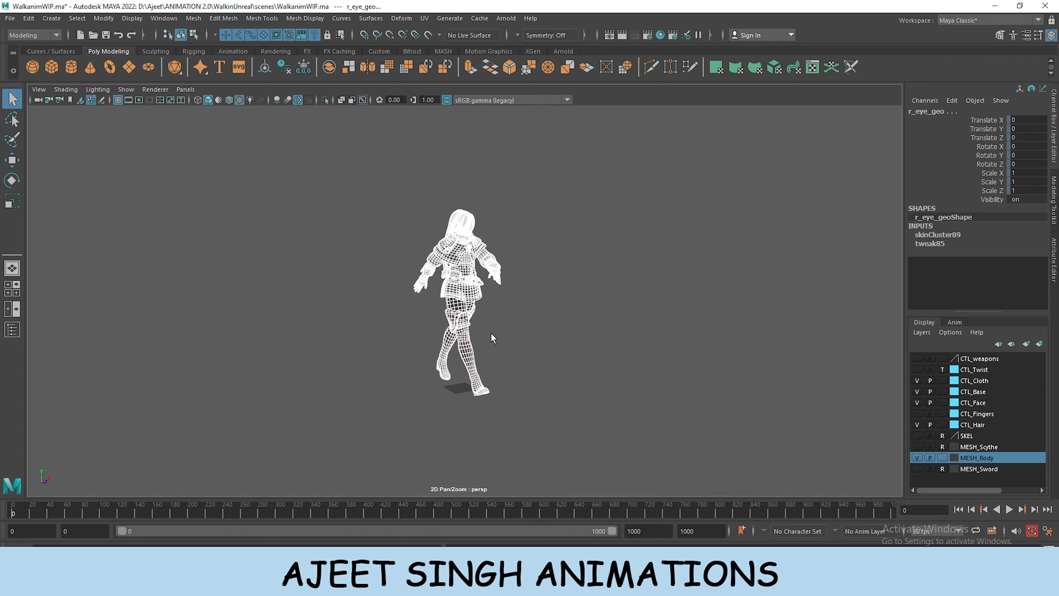
pyautogui.click(267, 224)
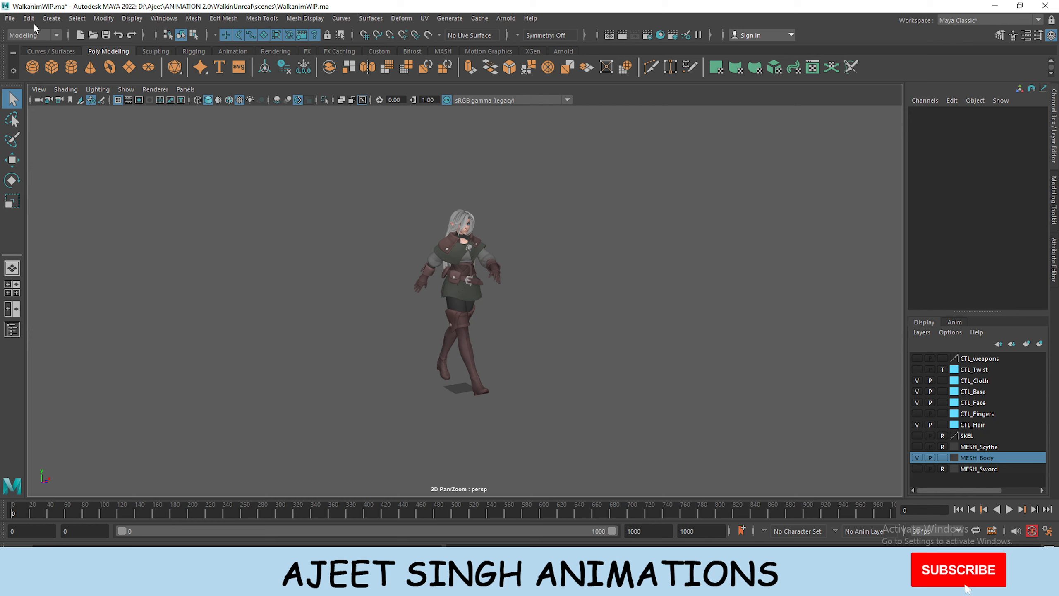
# Open the AZRI.ma scene, discarding the unsaved changes to WalkanimWIP.ma
pyautogui.click(9, 17)
pyautogui.click(40, 50)
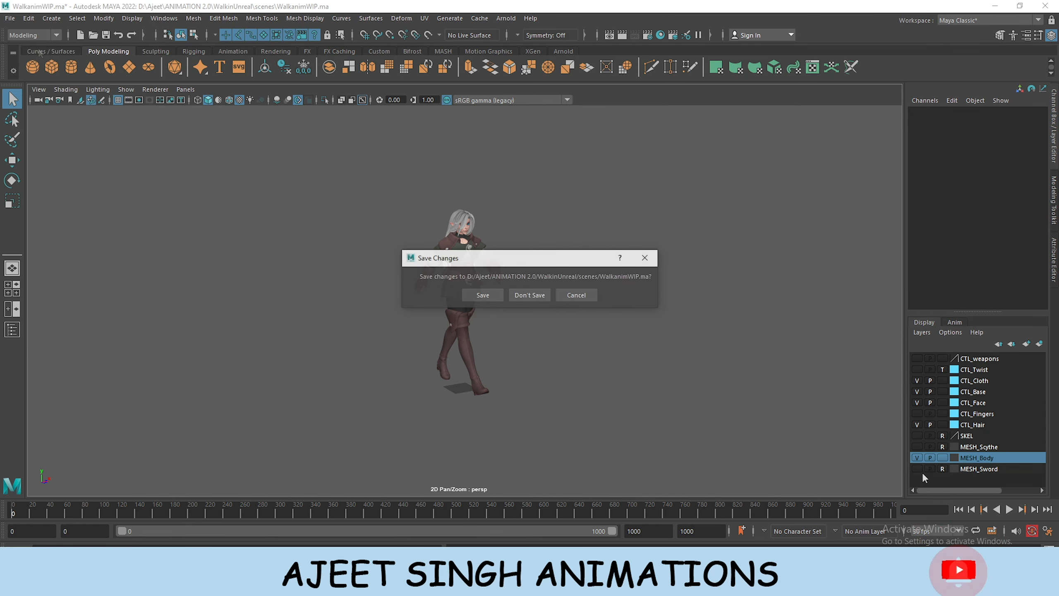
pyautogui.click(530, 295)
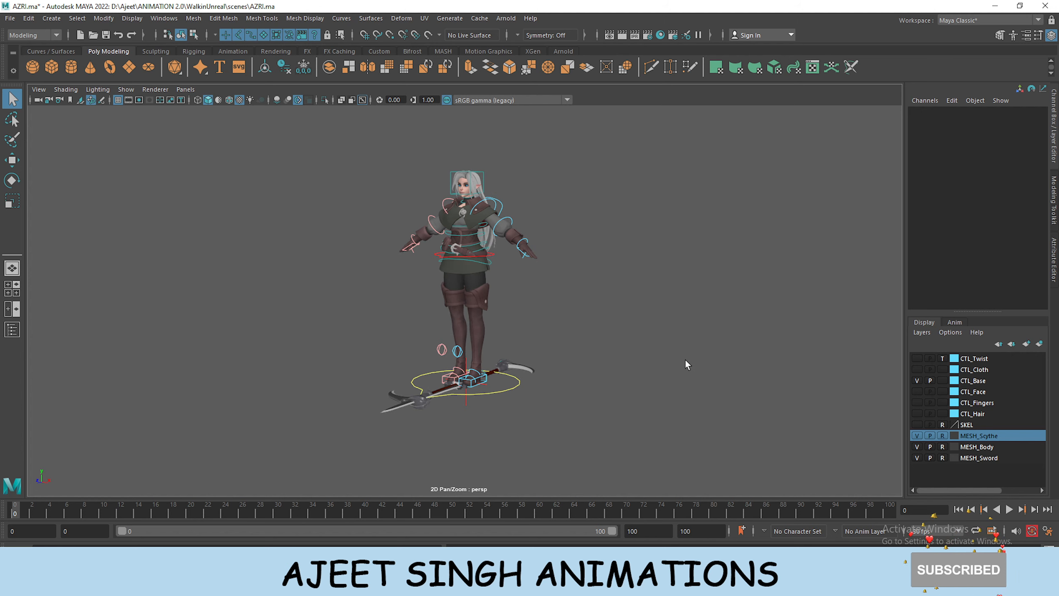
# Open the Outliner, expand azri and its joints group, and select the root joint BND_C_World1
pyautogui.keyDown('alt'); pyautogui.moveTo(685, 358); pyautogui.dragTo(693, 398, button='middle'); pyautogui.keyUp('alt')
pyautogui.moveTo(693, 397)
pyautogui.keyDown('alt'); pyautogui.mouseDown(button='right')
pyautogui.moveTo(669, 360)
pyautogui.moveTo(677, 353)
pyautogui.moveTo(692, 414)
pyautogui.mouseUp(button='right'); pyautogui.keyUp('alt')
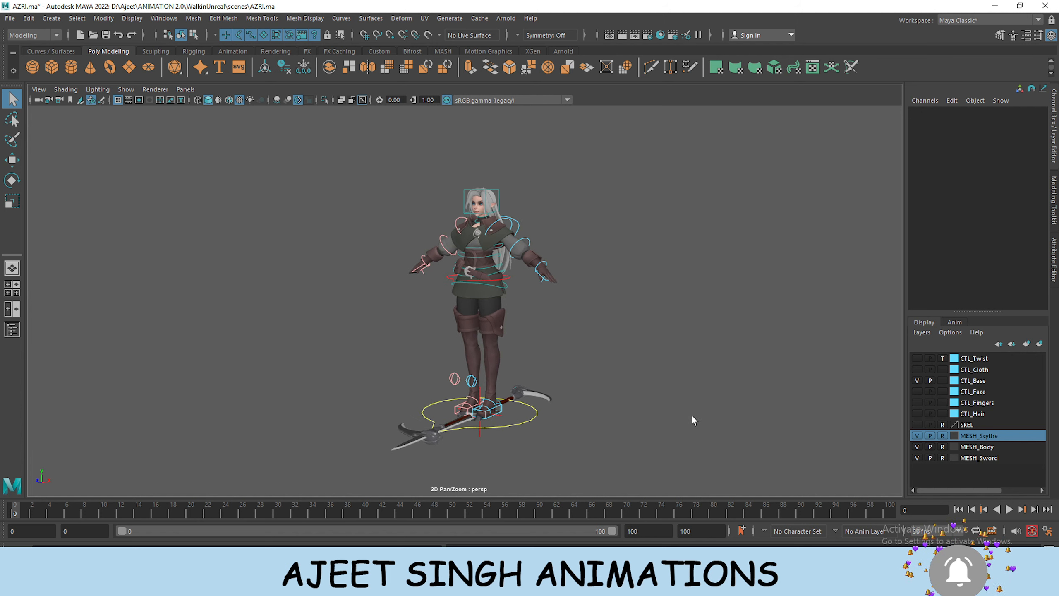
pyautogui.keyDown('alt'); pyautogui.moveTo(692, 415); pyautogui.dragTo(704, 412); pyautogui.keyUp('alt')
pyautogui.click(163, 18)
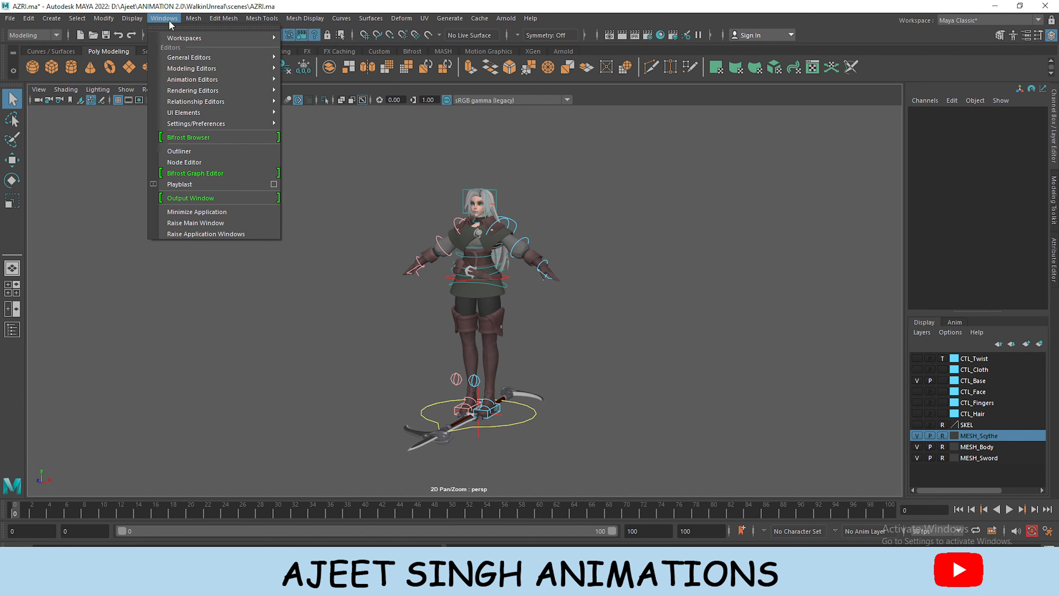
pyautogui.click(202, 147)
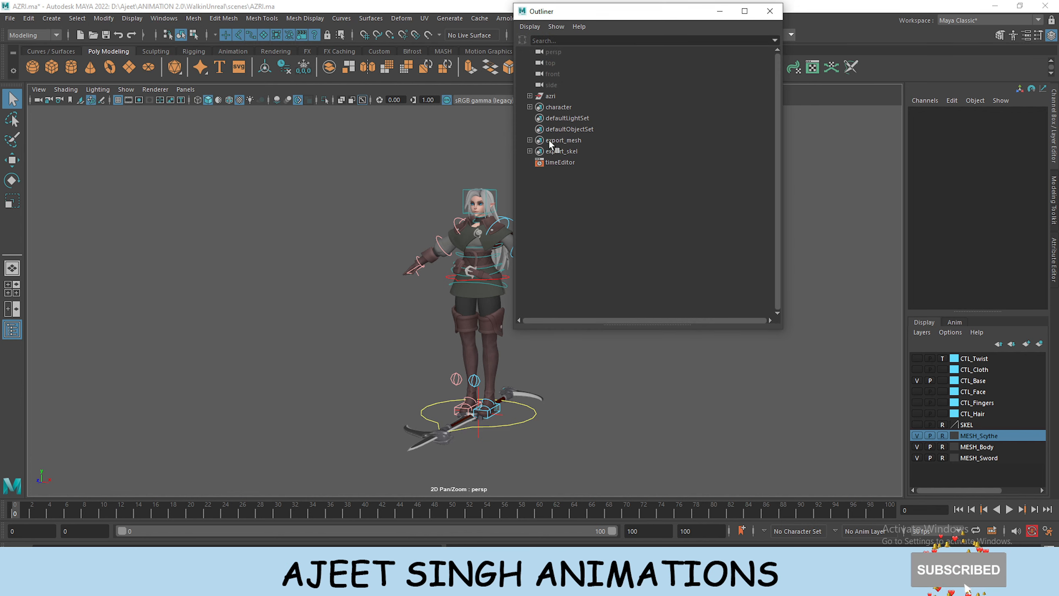
pyautogui.click(530, 97)
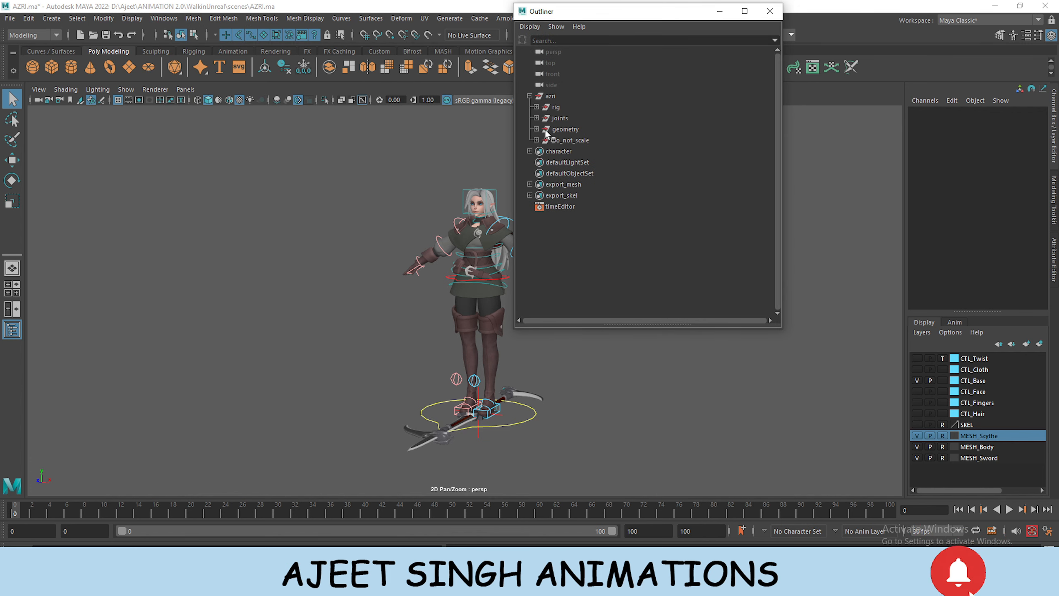
pyautogui.click(536, 118)
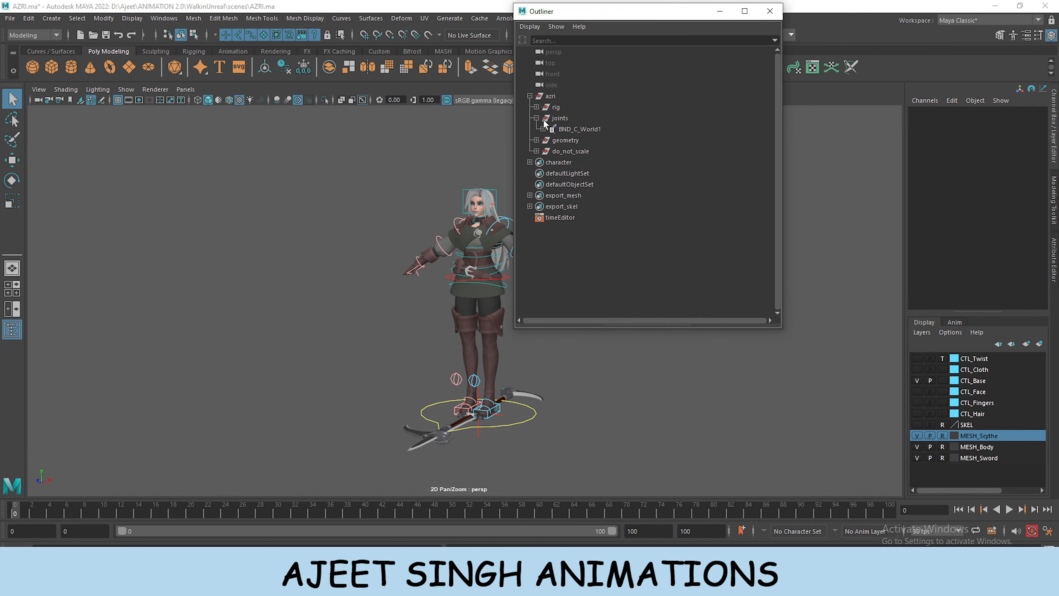
pyautogui.click(581, 130)
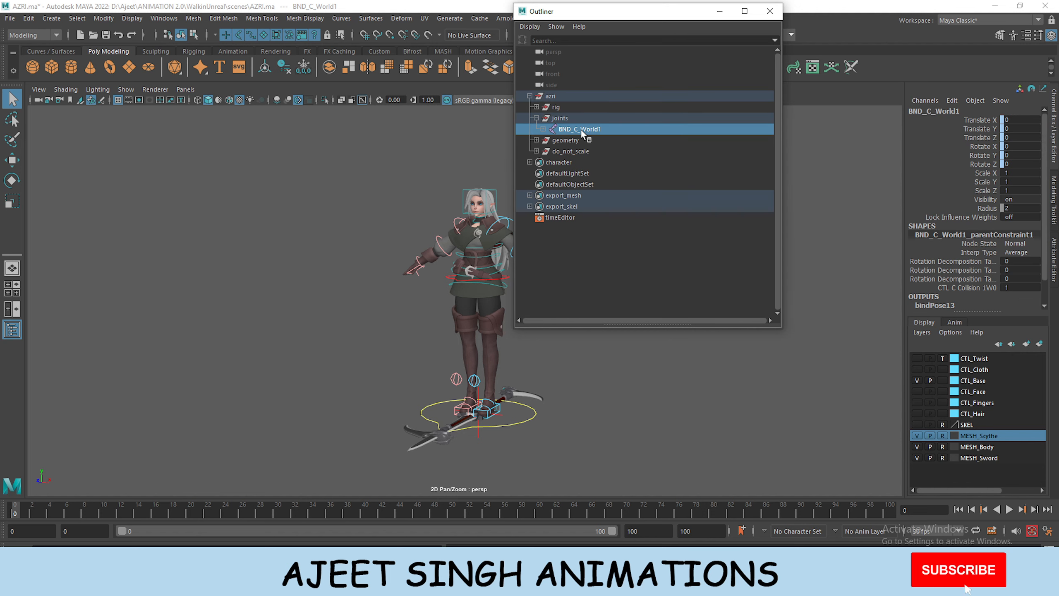
# Unparent BND_C_World1 to the scene's top level and add the hair, head, both eyes, poncho and body meshes to the selection
pyautogui.hotkey('shift', 'p')
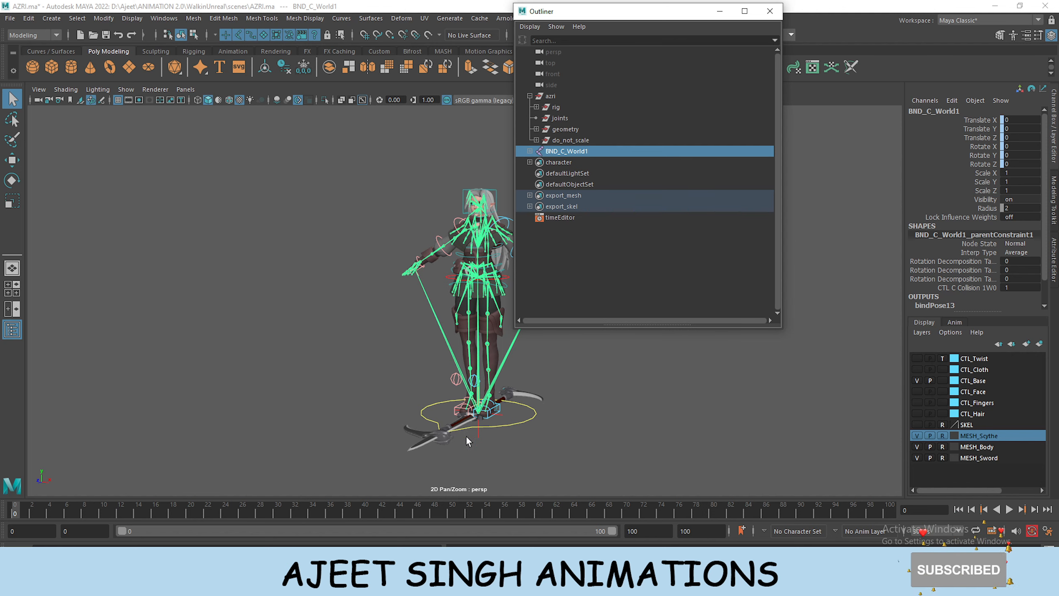
pyautogui.click(537, 130)
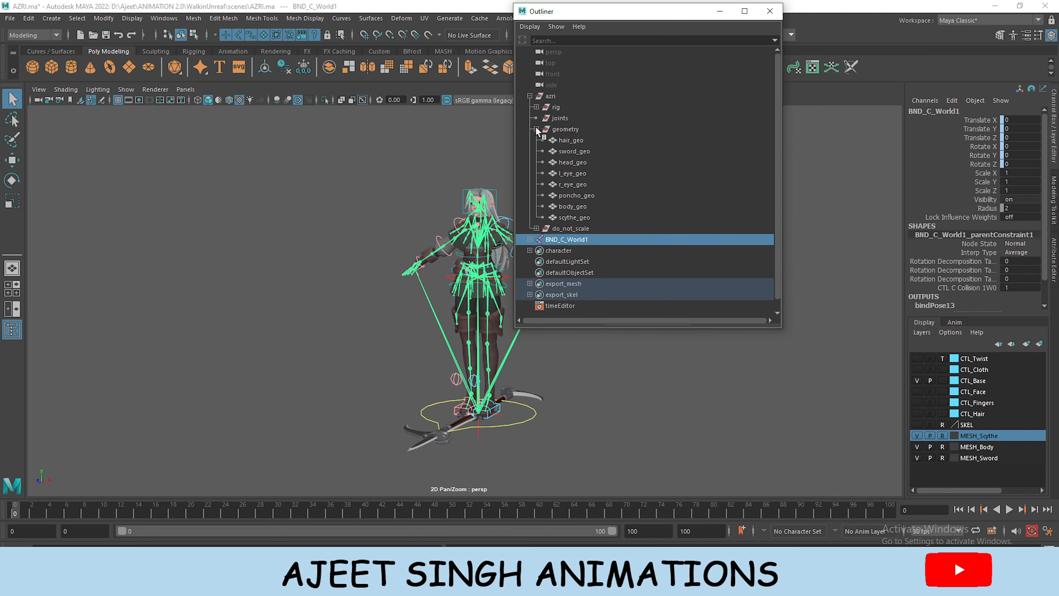
pyautogui.click(579, 141)
pyautogui.keyDown('ctrl'); pyautogui.click(584, 162); pyautogui.keyUp('ctrl')
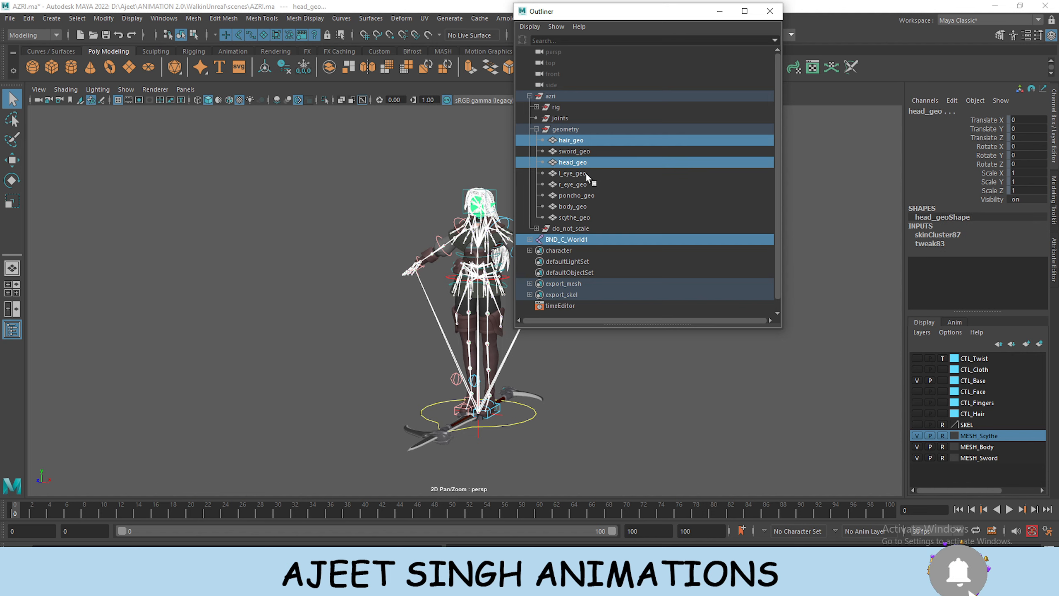
pyautogui.keyDown('ctrl'); pyautogui.click(586, 173); pyautogui.keyUp('ctrl')
pyautogui.keyDown('ctrl'); pyautogui.click(586, 184); pyautogui.keyUp('ctrl')
pyautogui.keyDown('ctrl'); pyautogui.click(586, 195); pyautogui.keyUp('ctrl')
pyautogui.keyDown('ctrl'); pyautogui.click(587, 207); pyautogui.keyUp('ctrl')
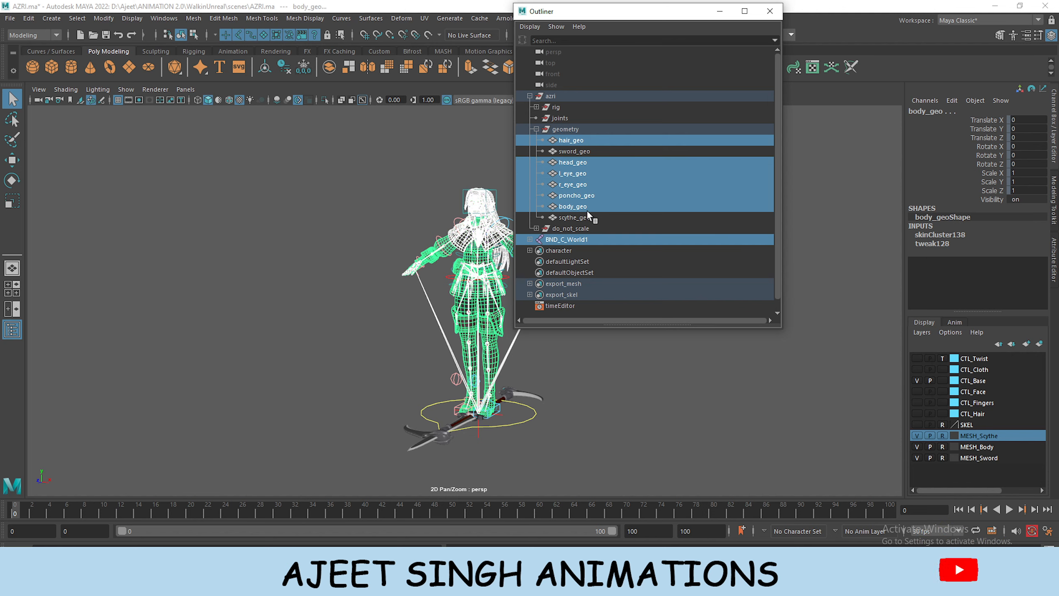
# Open the FBX export settings for the selected skeleton and meshes, turn Animation off, and review the remaining options
pyautogui.keyDown('alt'); pyautogui.moveTo(485, 382); pyautogui.dragTo(502, 408); pyautogui.keyUp('alt')
pyautogui.scroll(-2, 502, 408)
pyautogui.keyDown('alt'); pyautogui.moveTo(503, 408); pyautogui.dragTo(465, 410, button='middle'); pyautogui.keyUp('alt')
pyautogui.scroll(1, 465, 410)
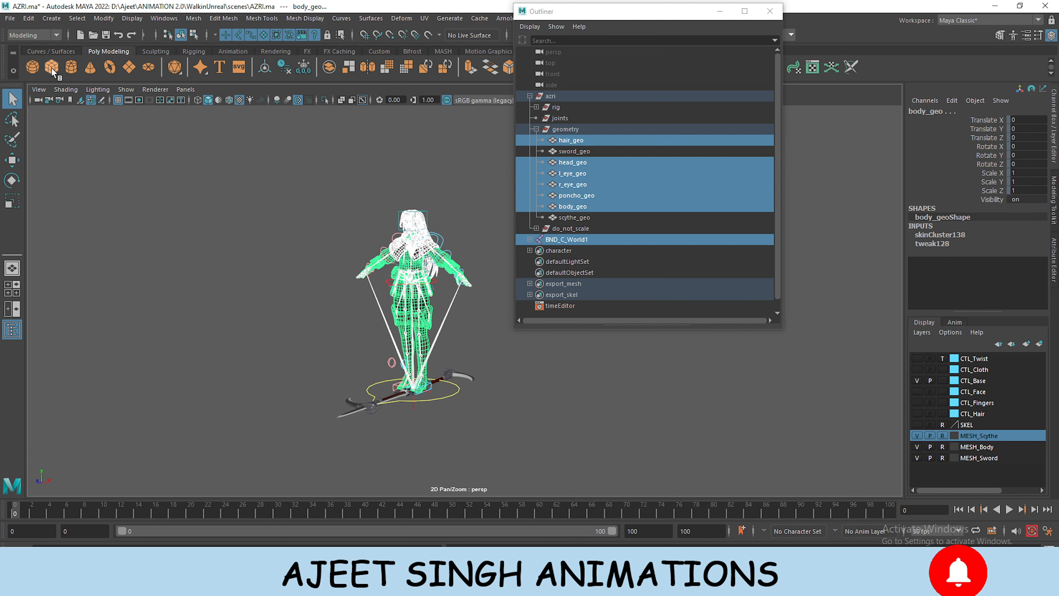
pyautogui.click(8, 20)
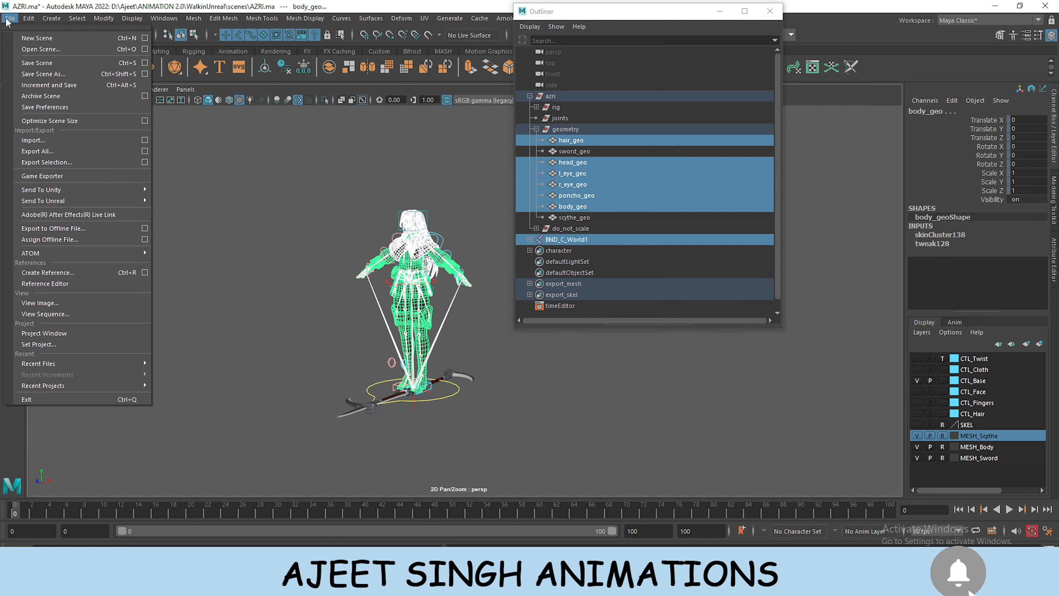
pyautogui.click(145, 163)
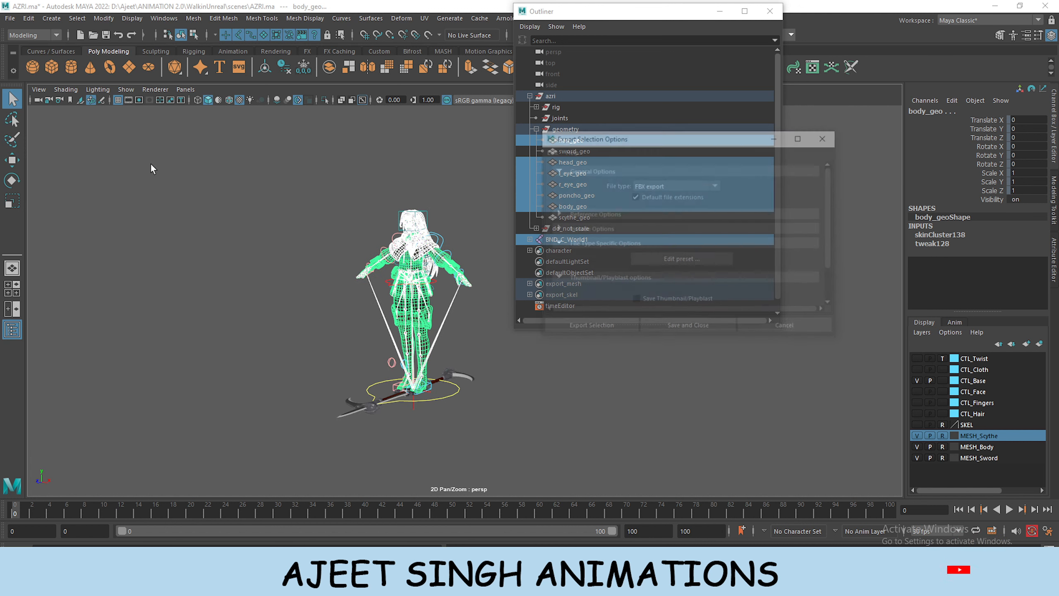
pyautogui.click(579, 327)
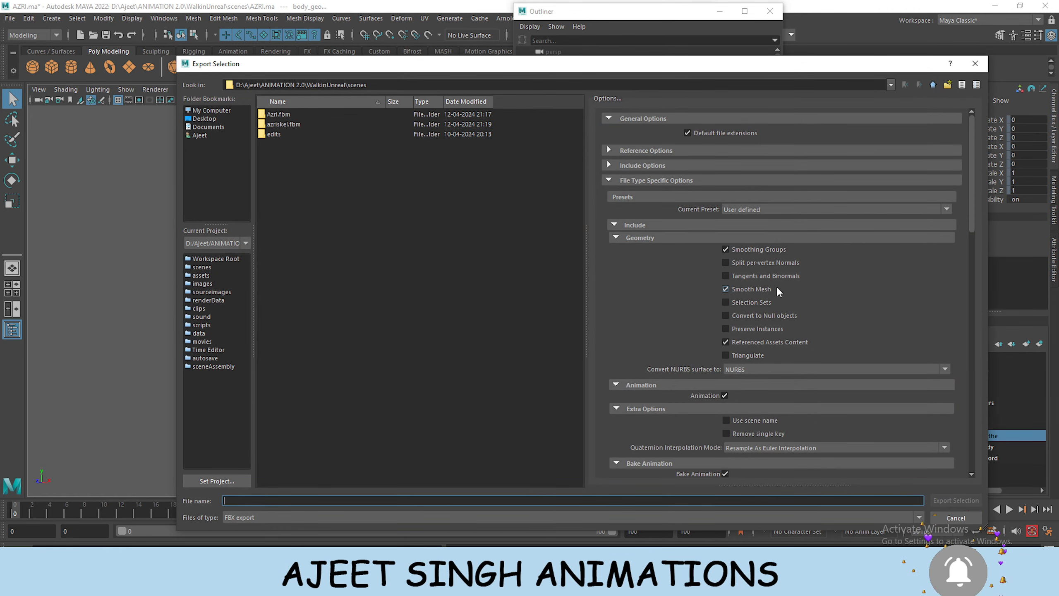
pyautogui.scroll(-5, 798, 352)
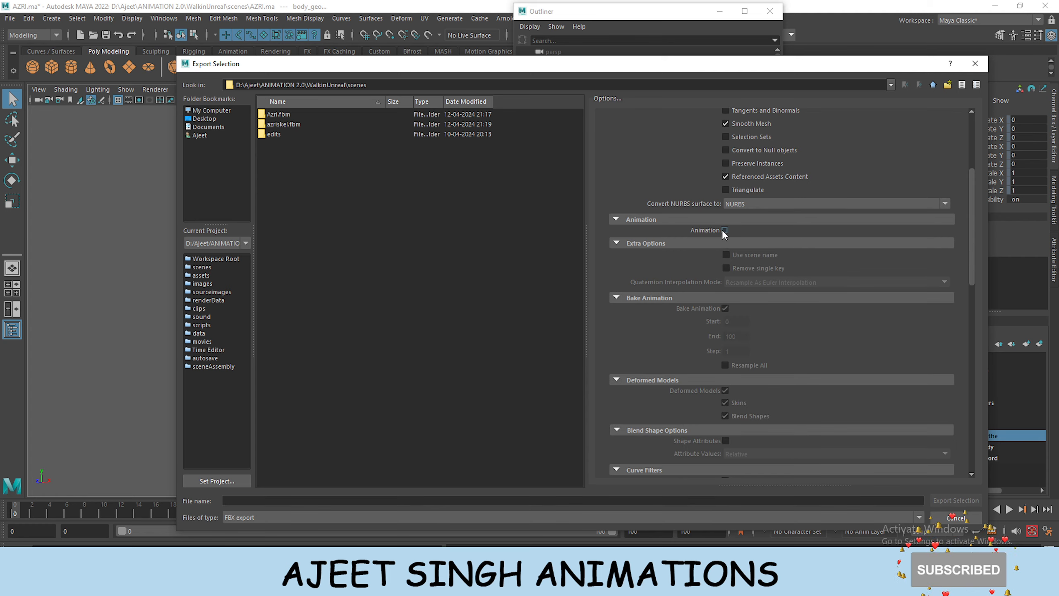
pyautogui.scroll(-10, 737, 303)
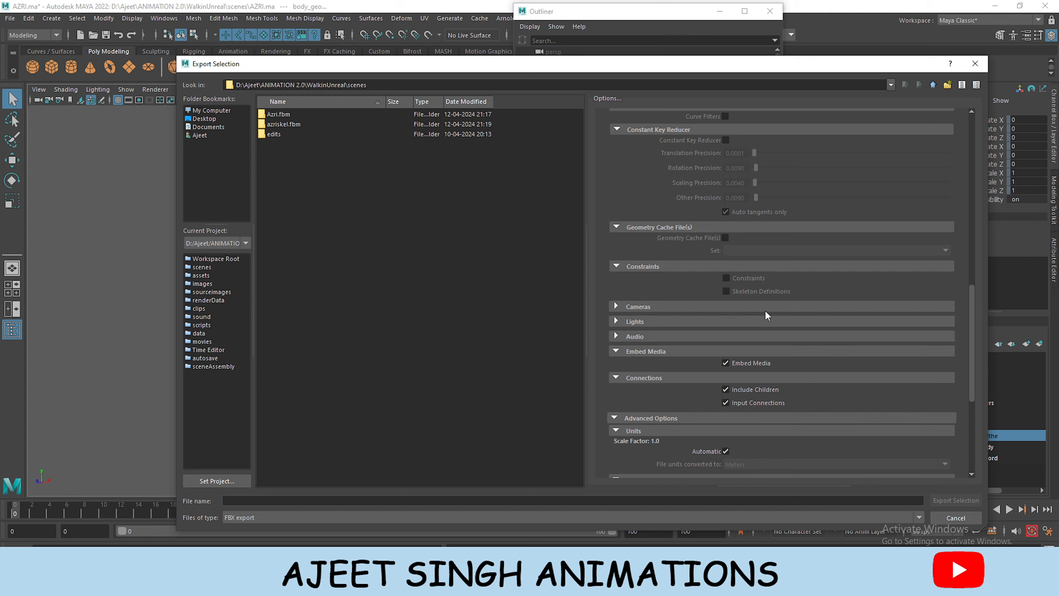
pyautogui.scroll(-5, 765, 309)
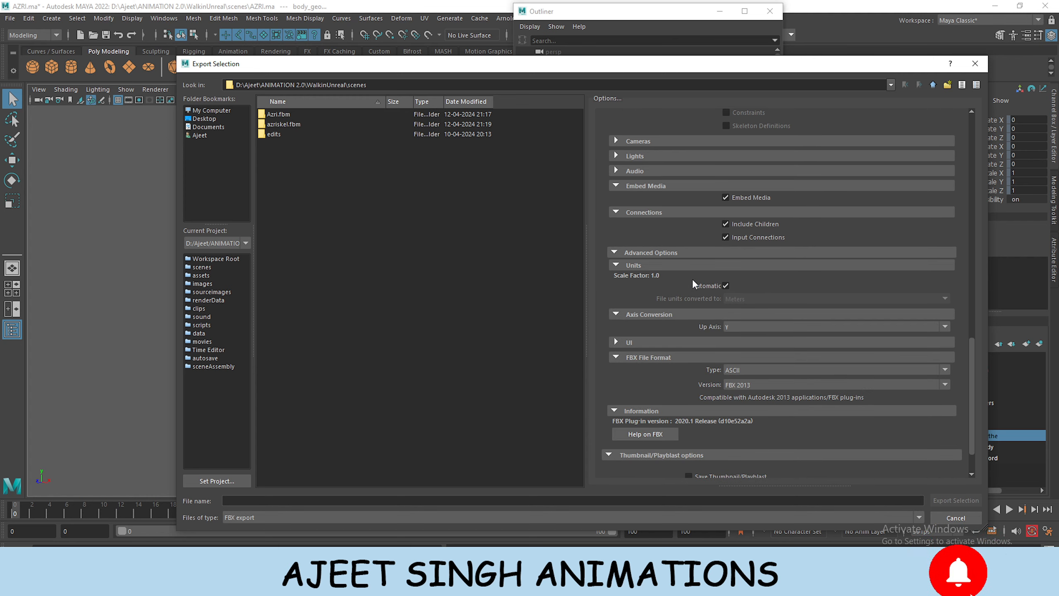
pyautogui.scroll(-2, 692, 278)
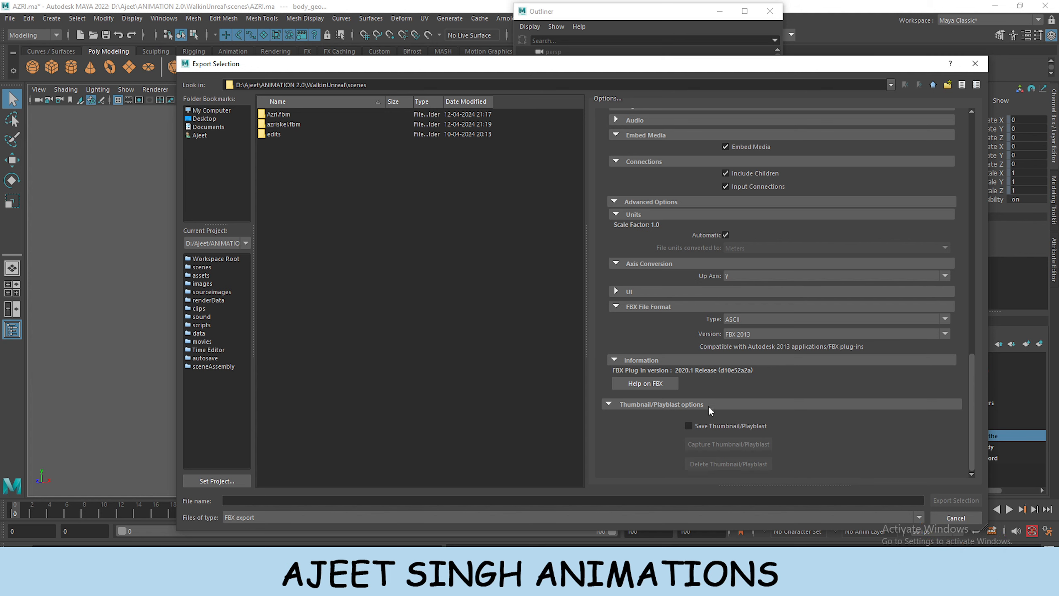
pyautogui.click(638, 202)
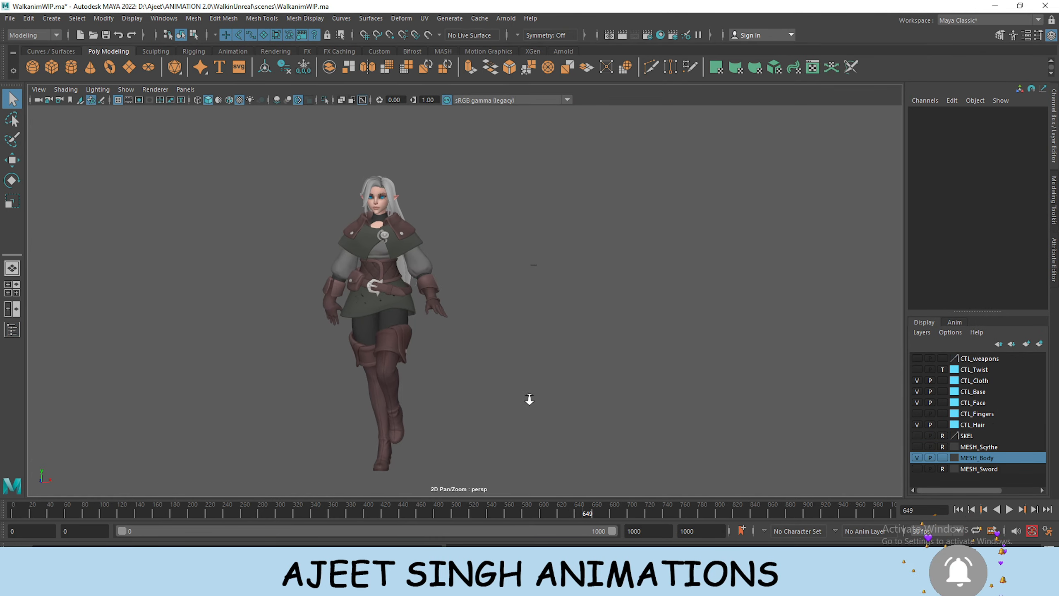
# In the WalkanimWIP scene, open the Outliner, expand azri and its joints group, and select the root joint BND_C_World1
pyautogui.moveTo(308, 206); pyautogui.dragTo(515, 529)
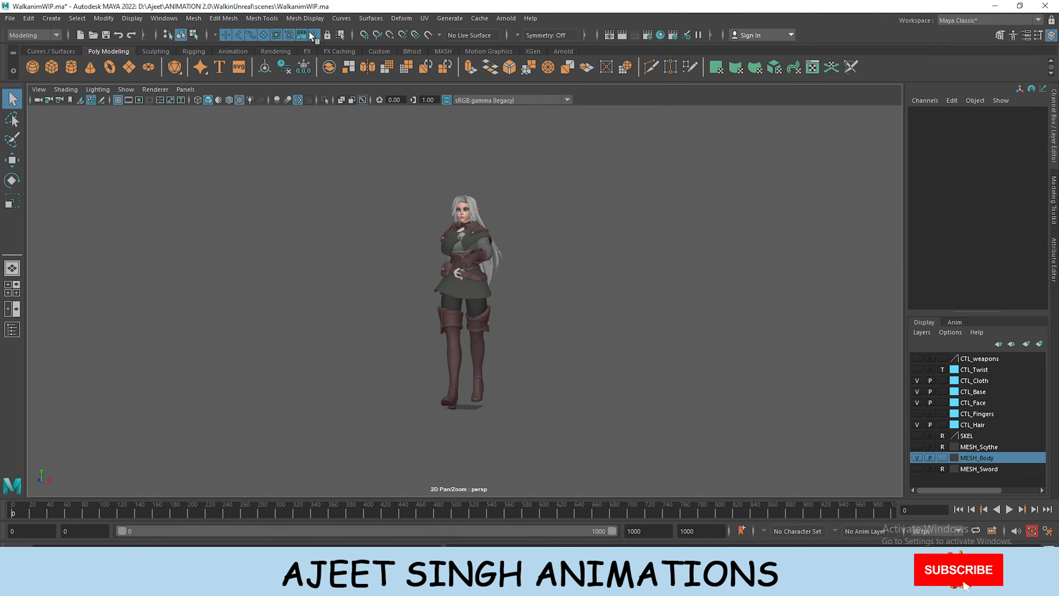
pyautogui.click(164, 18)
pyautogui.click(175, 147)
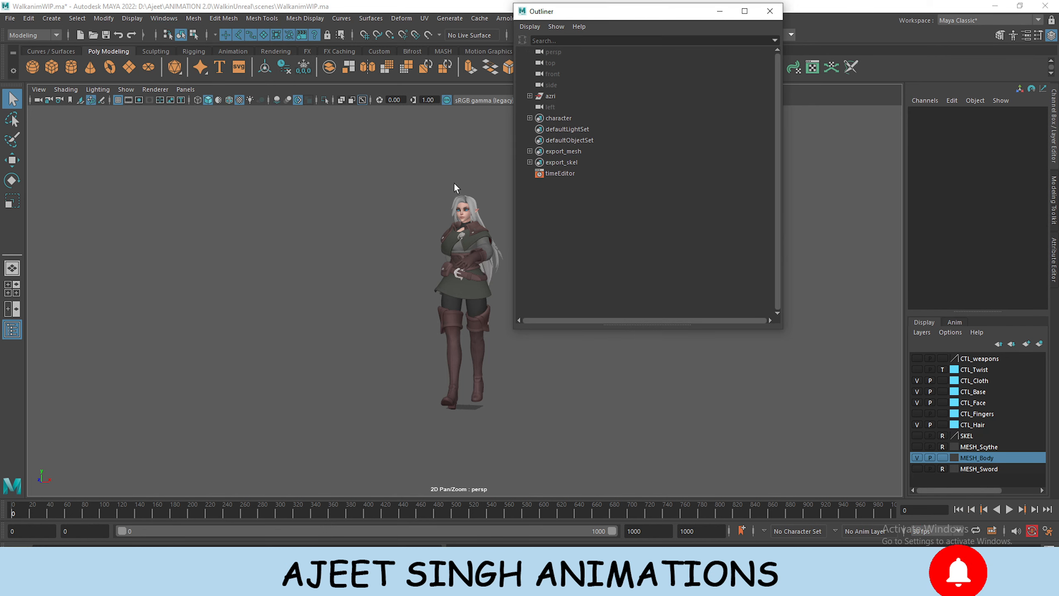
pyautogui.click(529, 96)
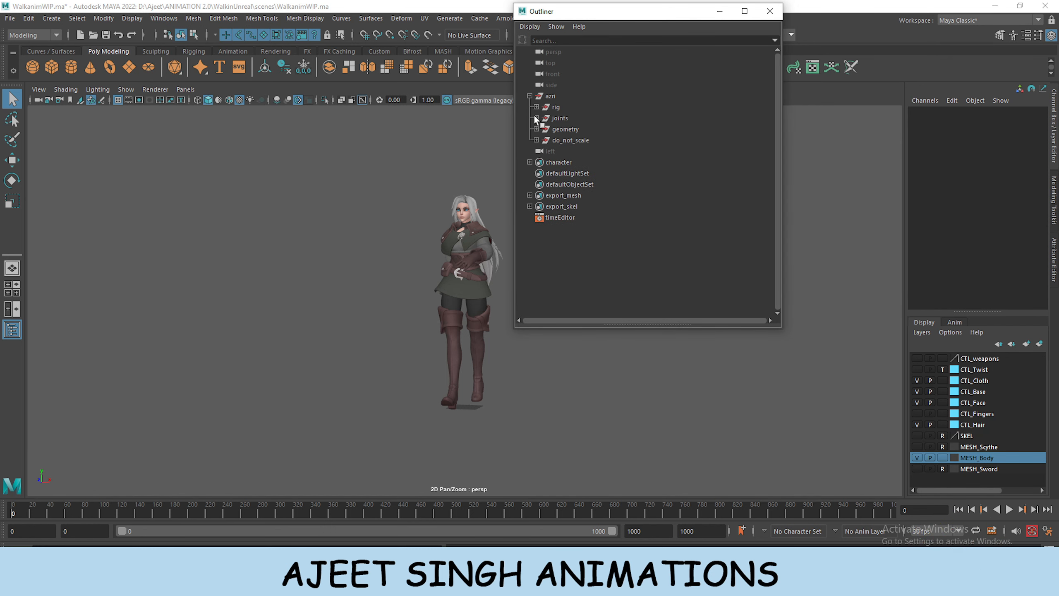
pyautogui.click(567, 131)
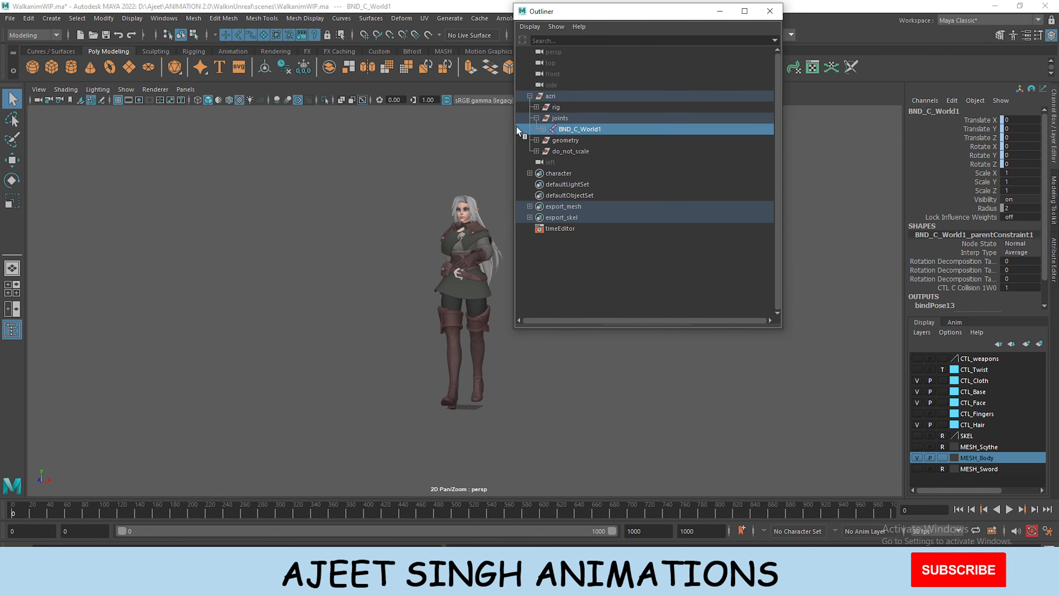
# Open the FBX export settings for the selected root joint and turn Animation on with a bake range of 0 to 1000
pyautogui.click(10, 18)
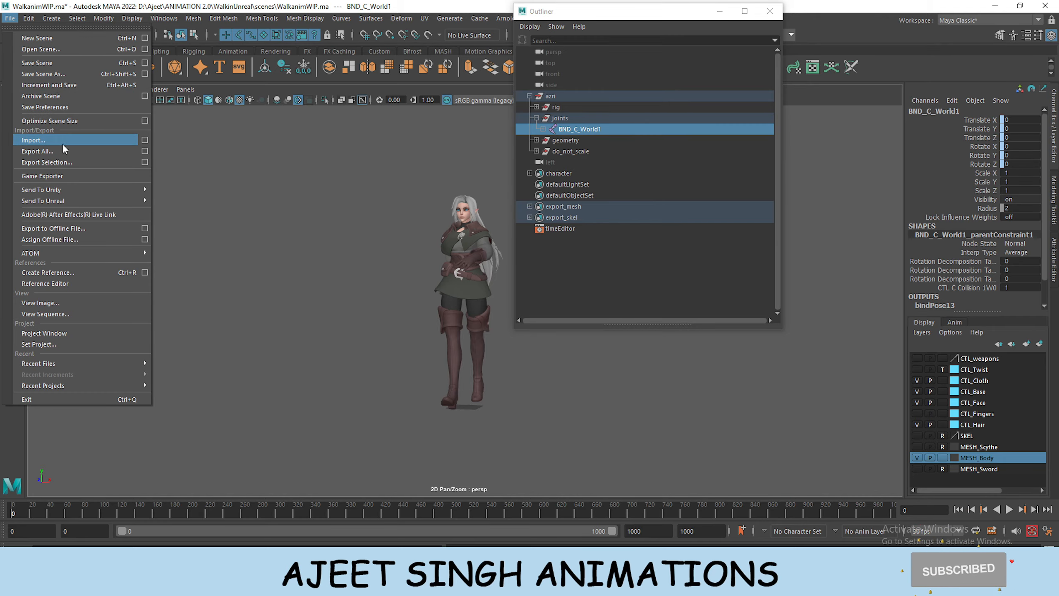
pyautogui.click(134, 160)
pyautogui.scroll(-8, 703, 388)
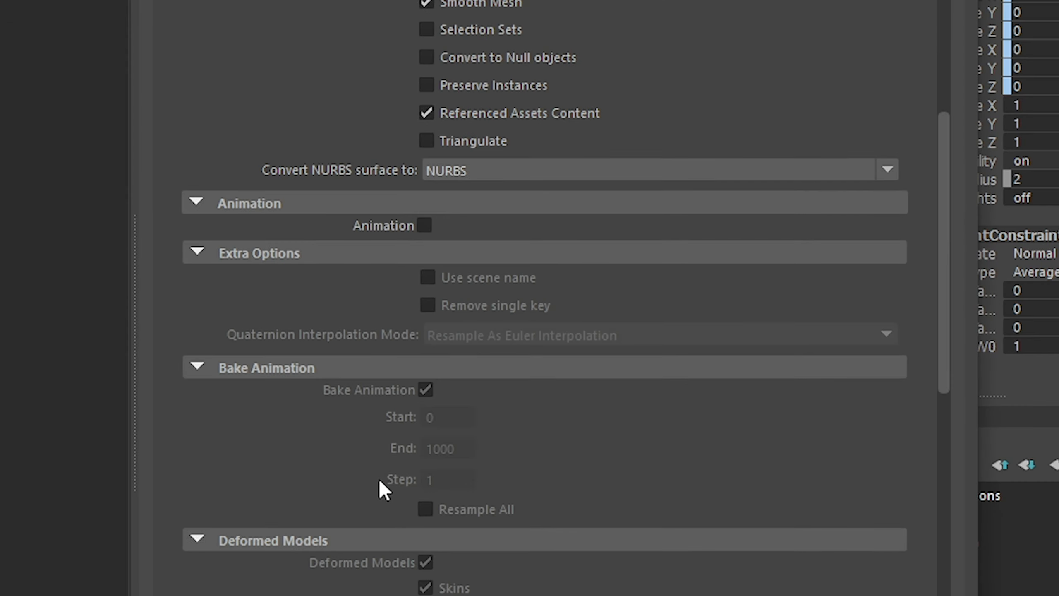
pyautogui.click(425, 156)
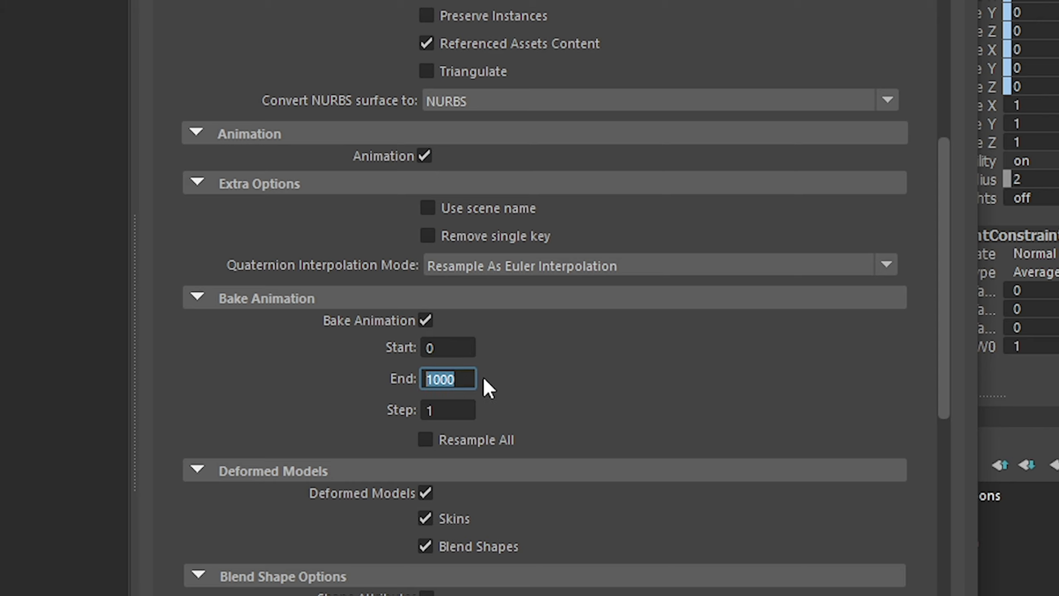
pyautogui.scroll(-5, 387, 501)
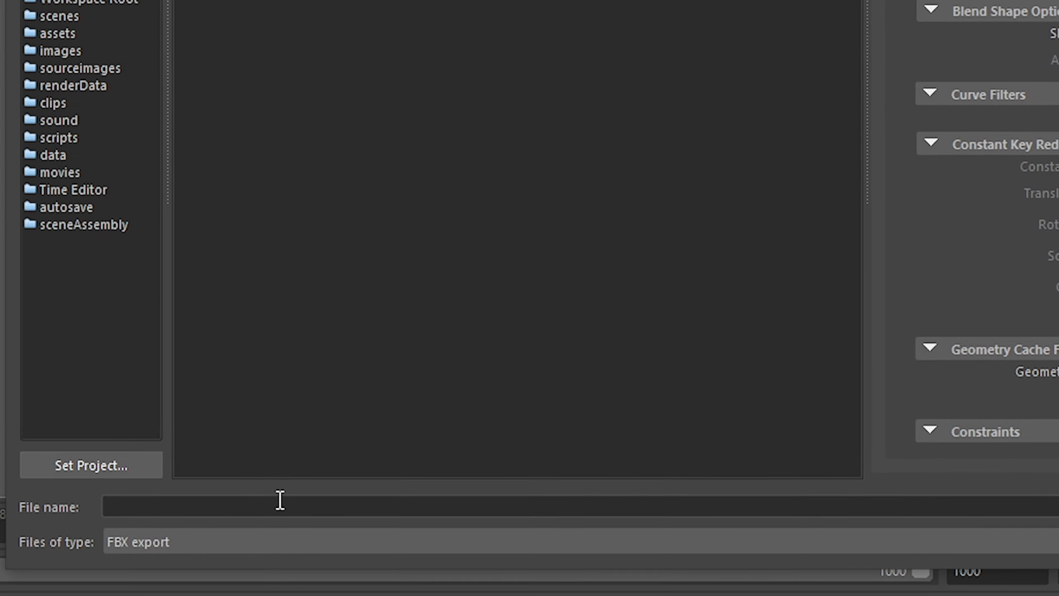
pyautogui.click(309, 508)
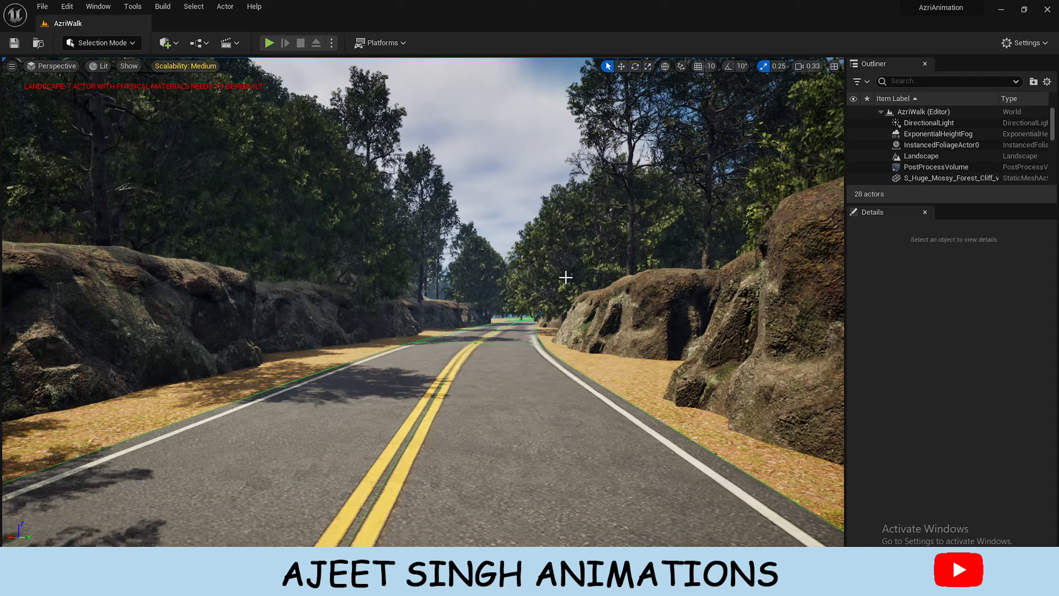
# Switch to Unreal Engine and open the AZRI_SK file for import into the MyWork/Character/Azri content folder
pyautogui.moveTo(566, 277)
pyautogui.mouseDown(button='right')
pyautogui.moveTo(176, 271)
pyautogui.moveTo(216, 295)
pyautogui.moveTo(584, 286)
pyautogui.mouseUp(button='right')
pyautogui.press('w')
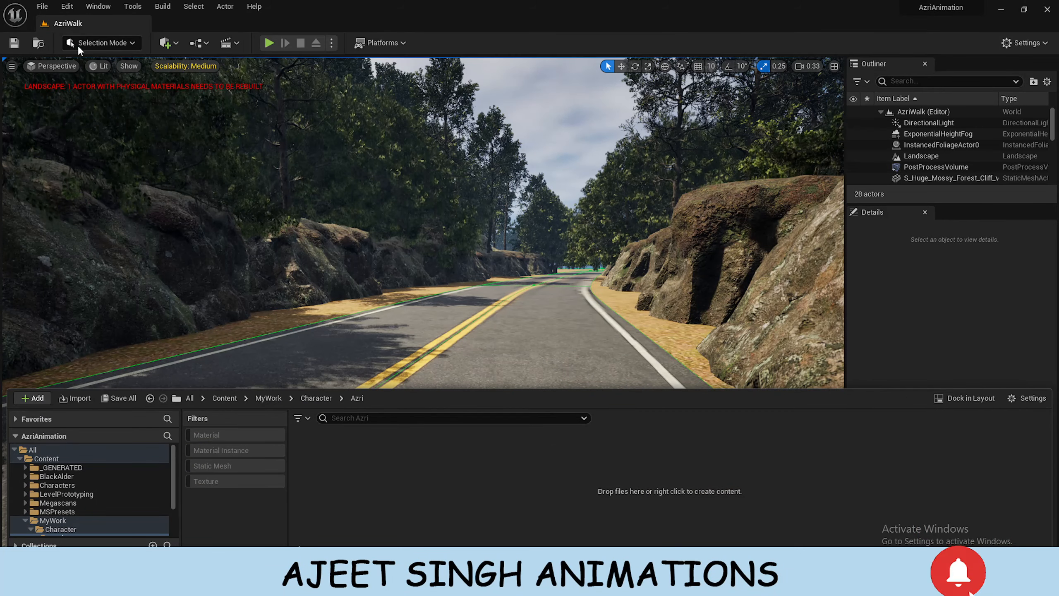
pyautogui.click(83, 400)
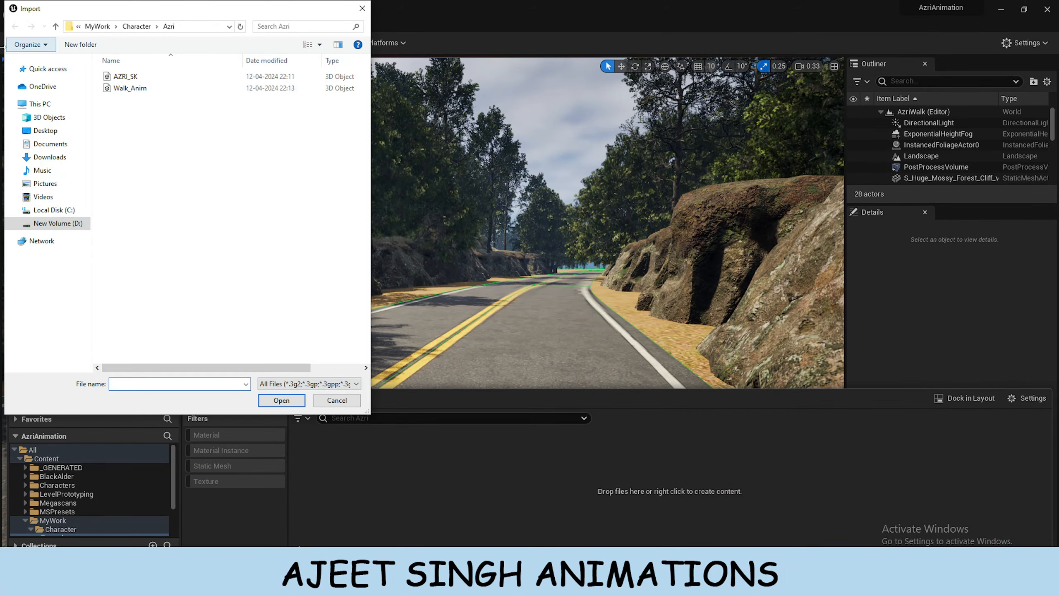
pyautogui.click(127, 77)
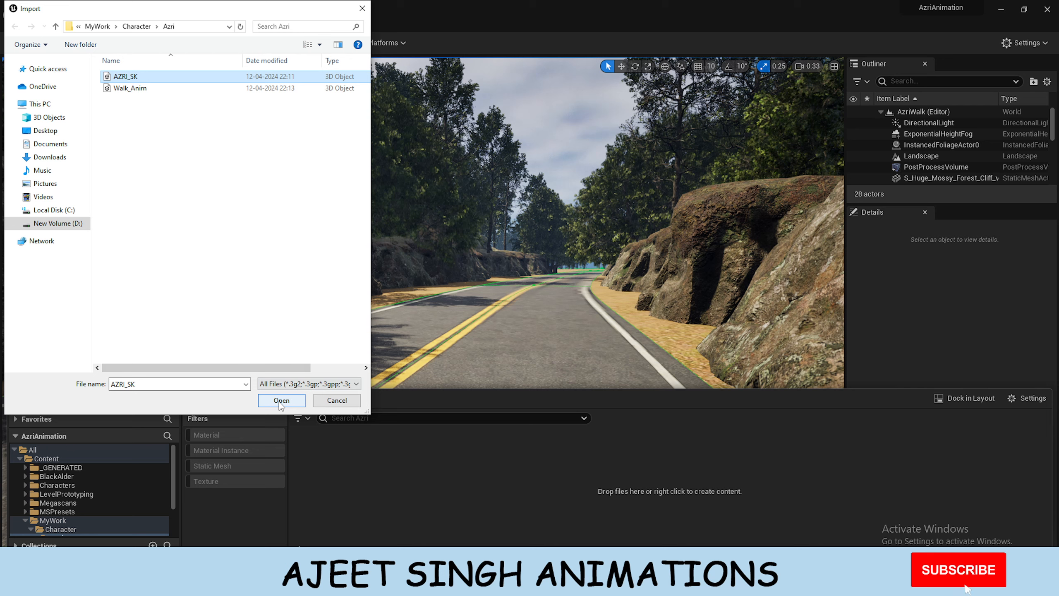
pyautogui.click(282, 400)
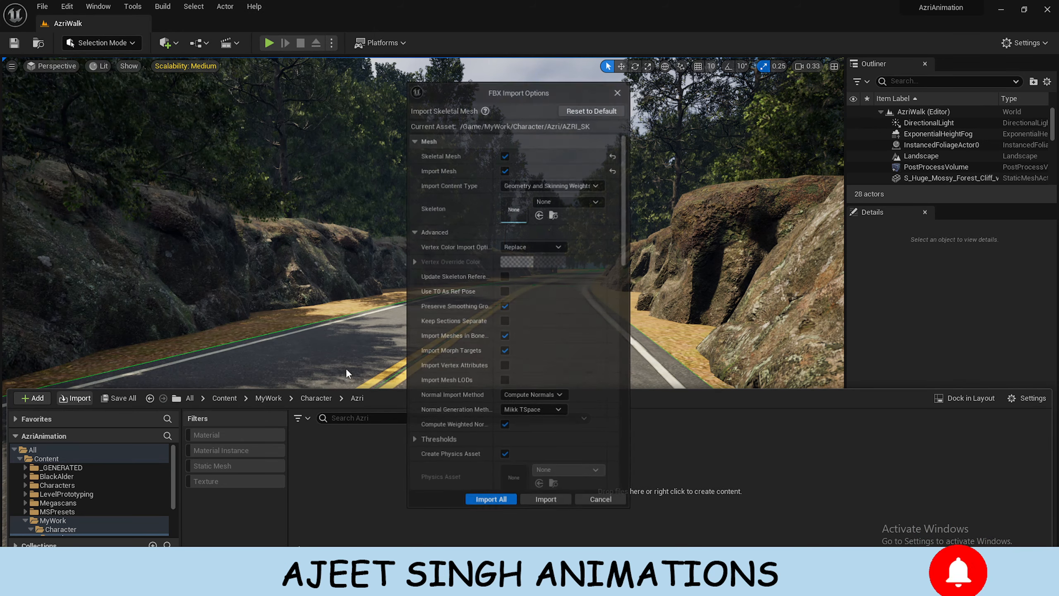
# Reset the FBX import options to default, enable Import Morph Targets, and import the AZRI_SK skeletal mesh
pyautogui.click(592, 110)
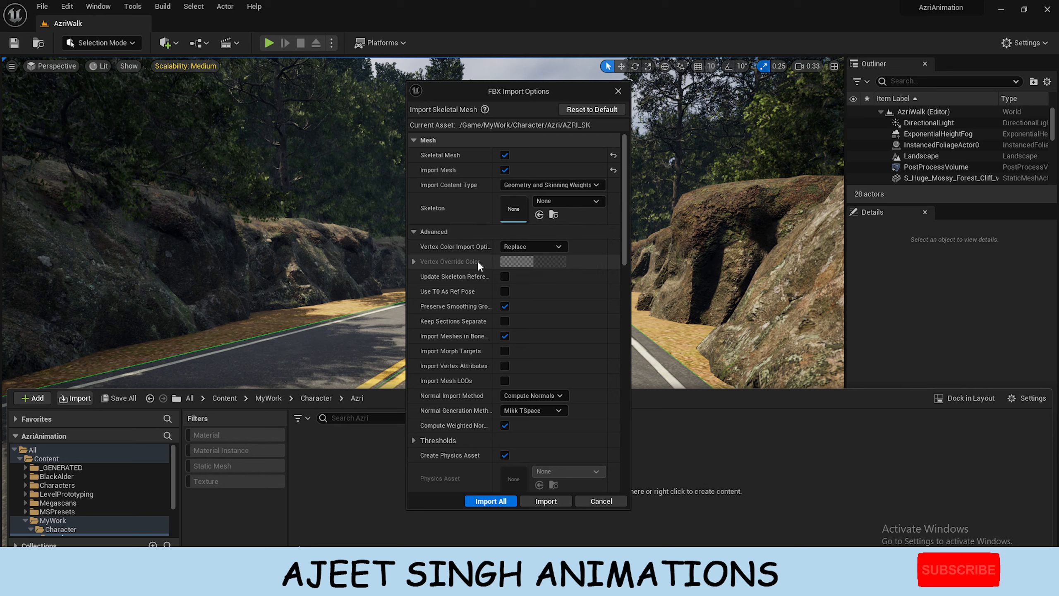
pyautogui.click(468, 234)
pyautogui.scroll(-5, 486, 301)
pyautogui.scroll(5, 485, 333)
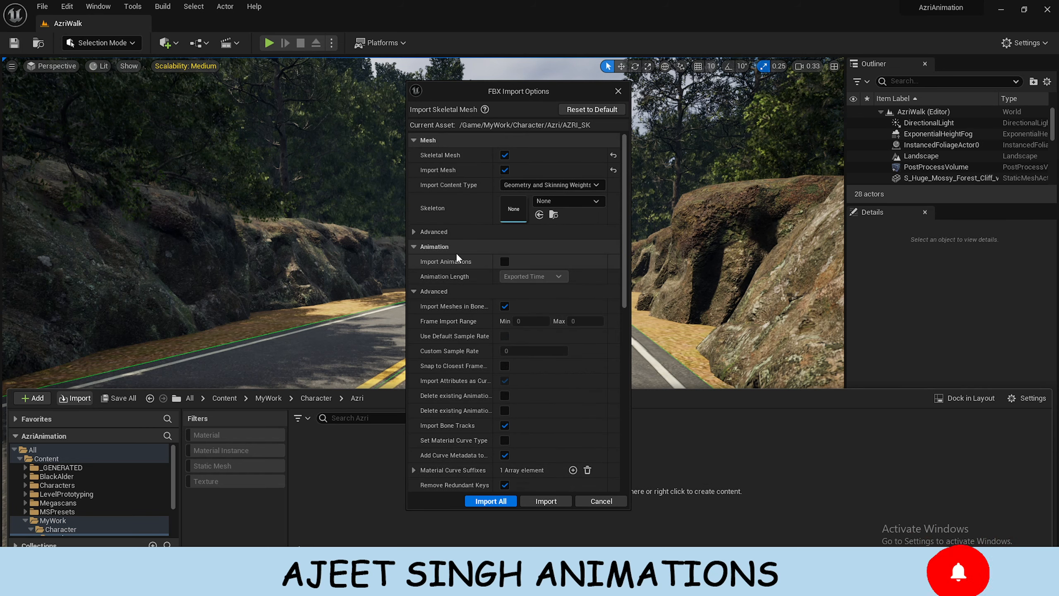
pyautogui.click(449, 235)
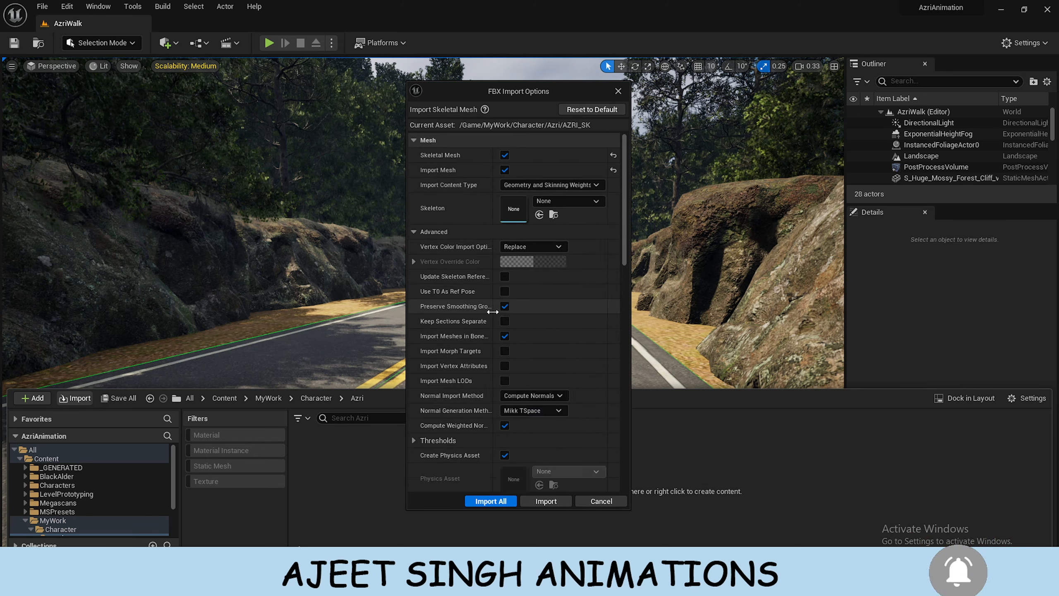
pyautogui.click(505, 351)
pyautogui.scroll(-2, 490, 367)
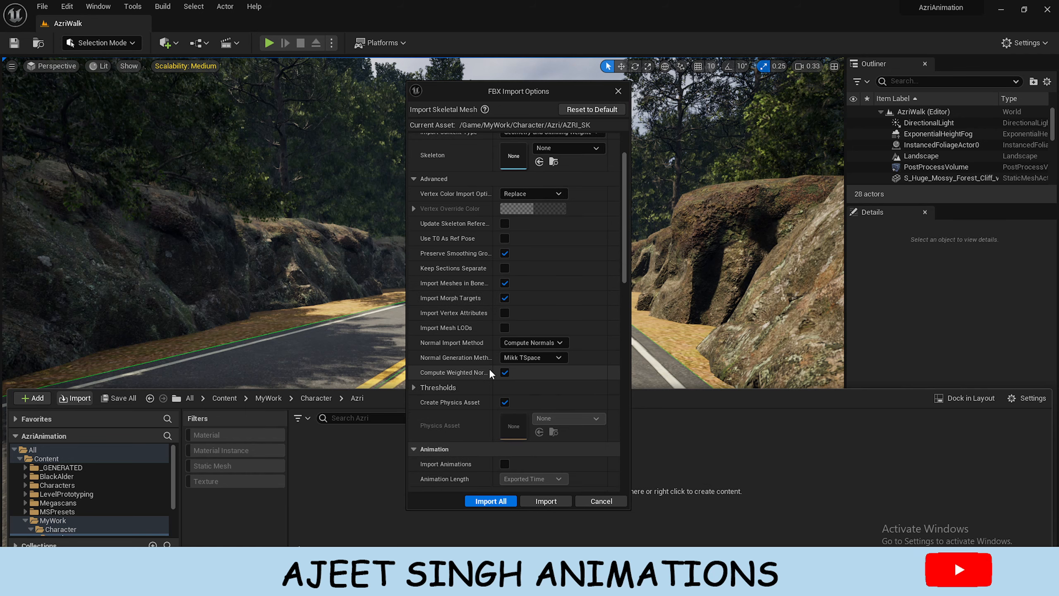
pyautogui.scroll(-3, 489, 368)
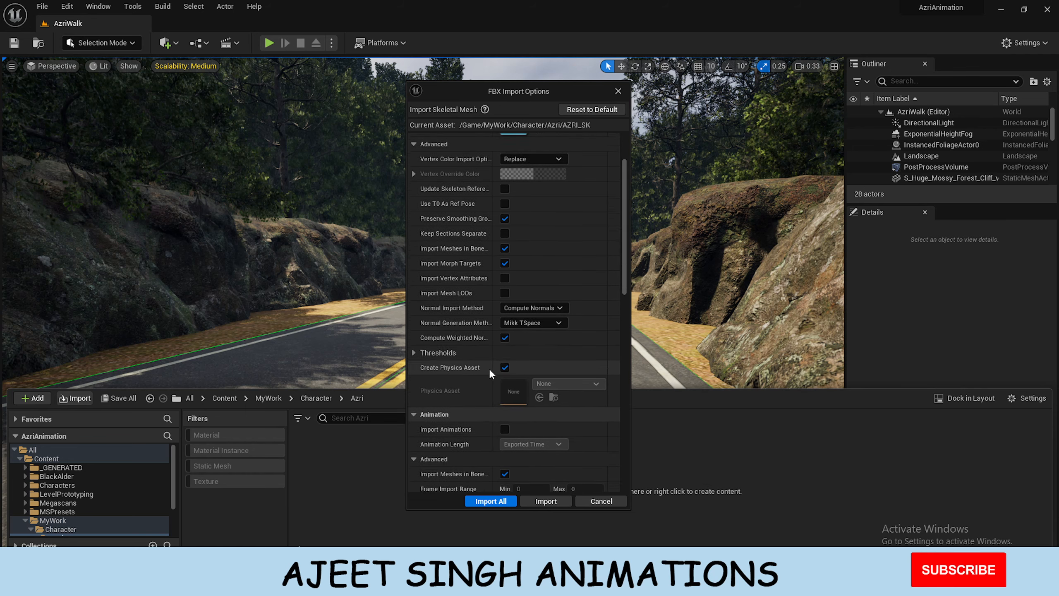
pyautogui.click(504, 502)
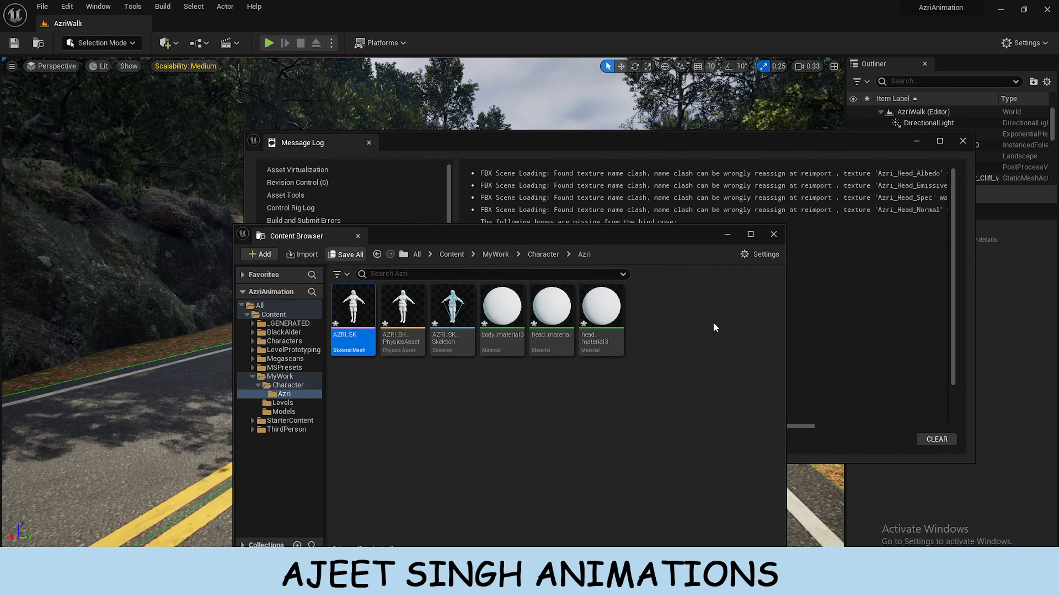
# Import the Walk_Anim file into the Azri folder as an animation using AZRI_SK_Skeleton
pyautogui.click(302, 254)
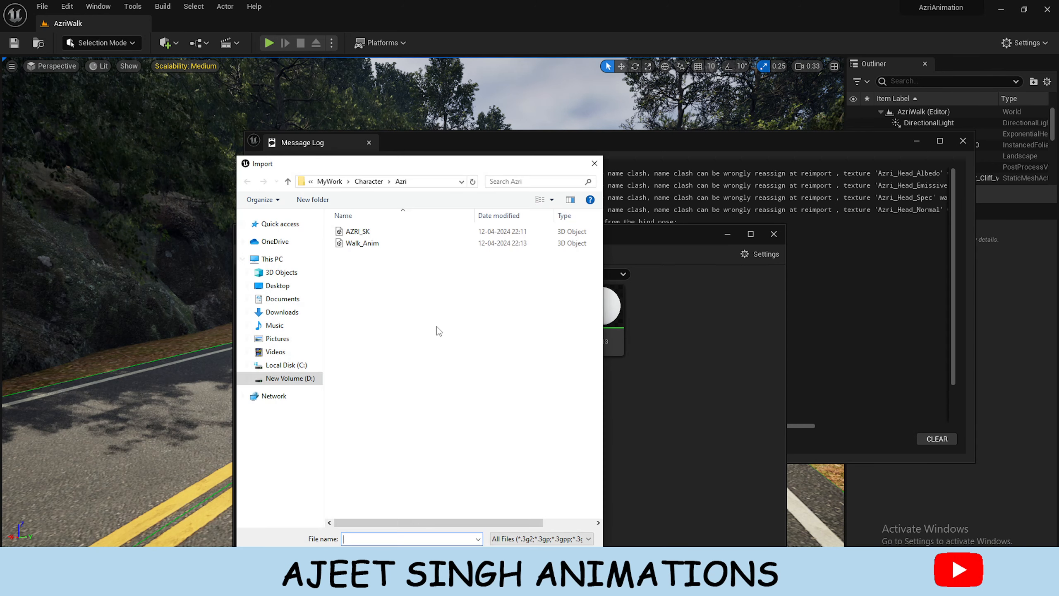
pyautogui.click(387, 244)
pyautogui.doubleClick(388, 244)
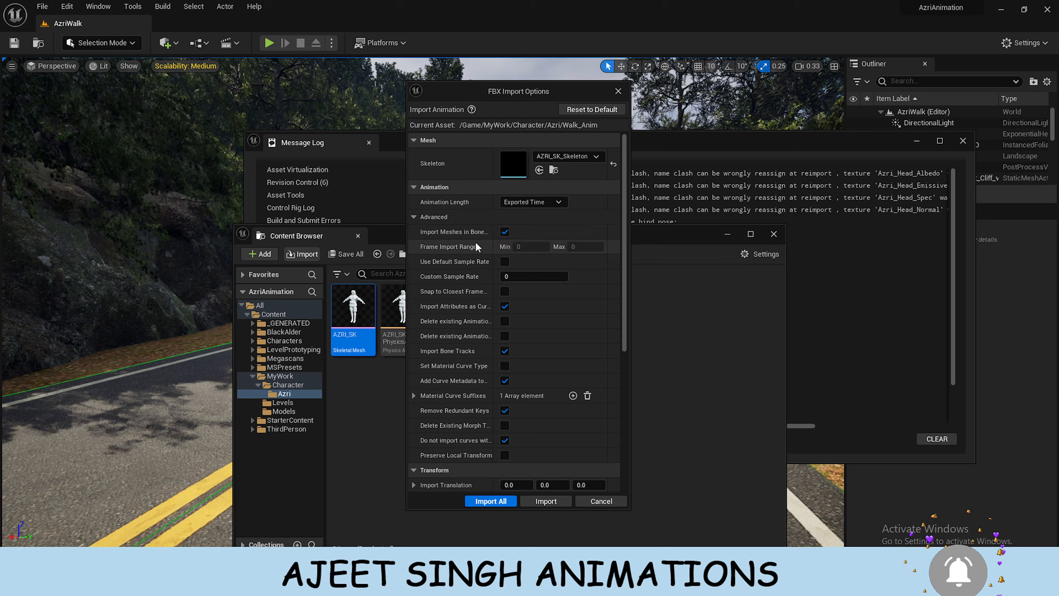
pyautogui.click(496, 501)
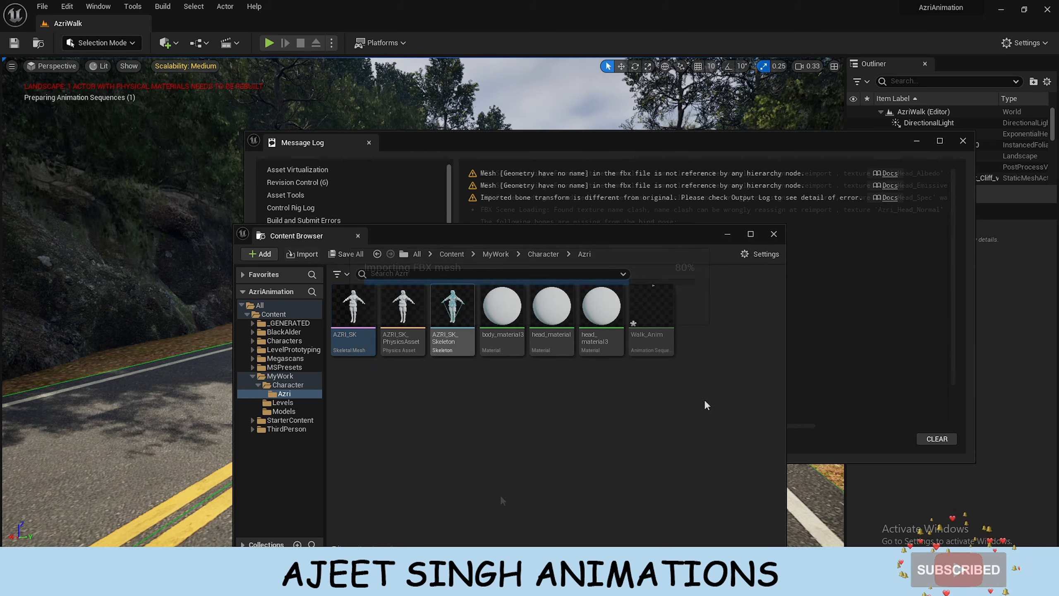
# Save all the imported assets in the Azri folder and open the Walk_Anim animation sequence
pyautogui.click(352, 254)
pyautogui.click(613, 417)
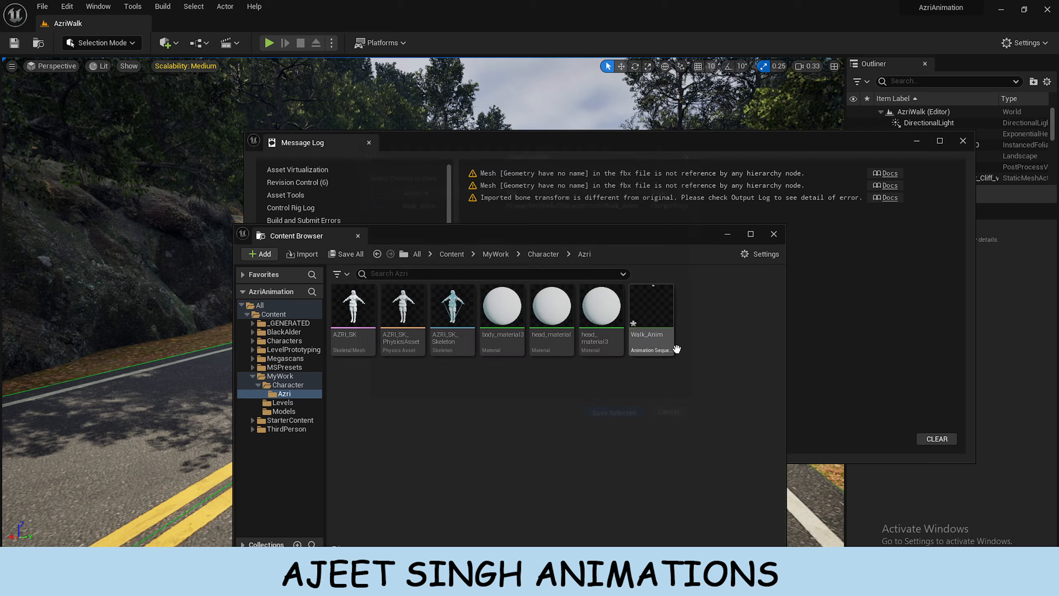
pyautogui.click(651, 324)
pyautogui.doubleClick(652, 324)
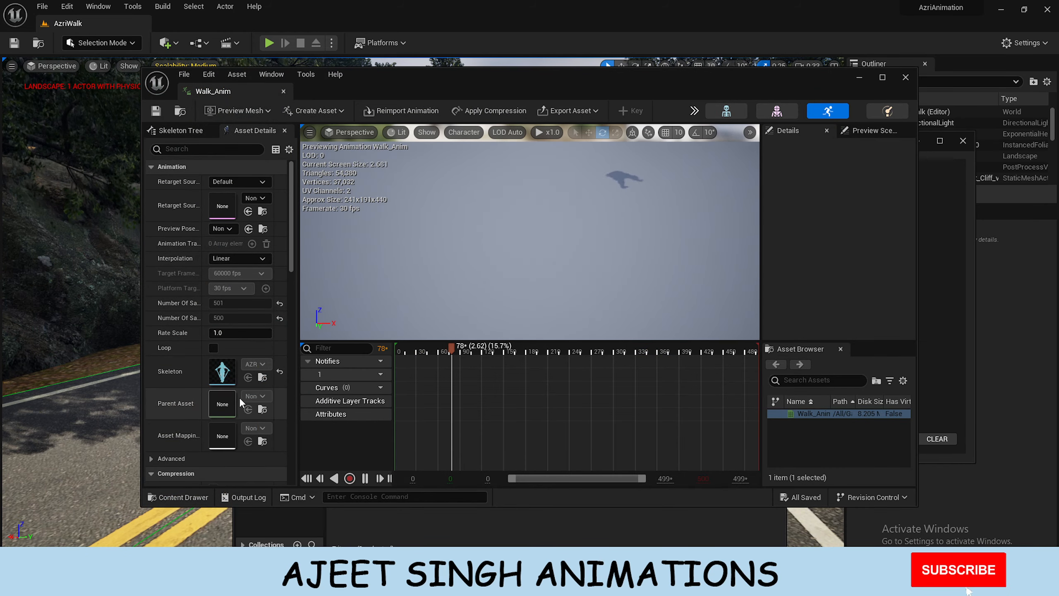
# Set the Import Rotation X of Walk_Anim to 90 and reimport the animation
pyautogui.scroll(-3, 189, 407)
pyautogui.scroll(-15, 187, 412)
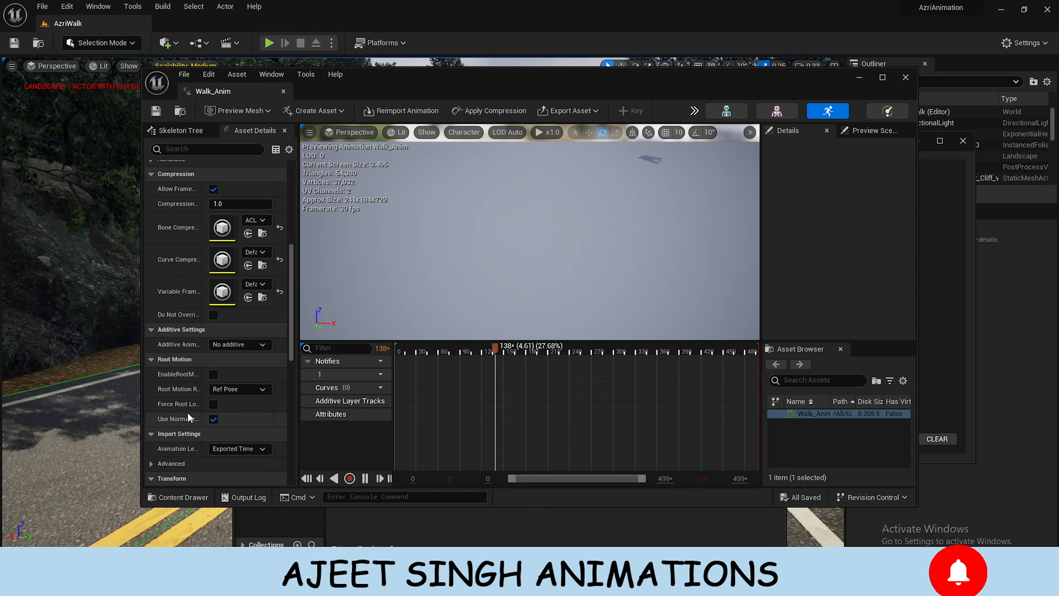
pyautogui.click(232, 312)
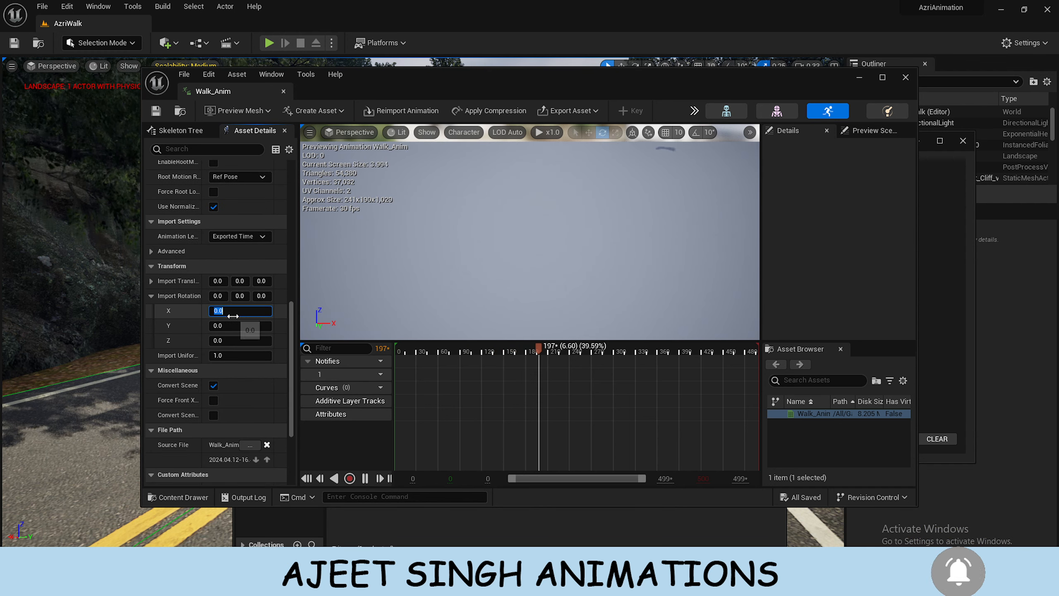
pyautogui.write('90')
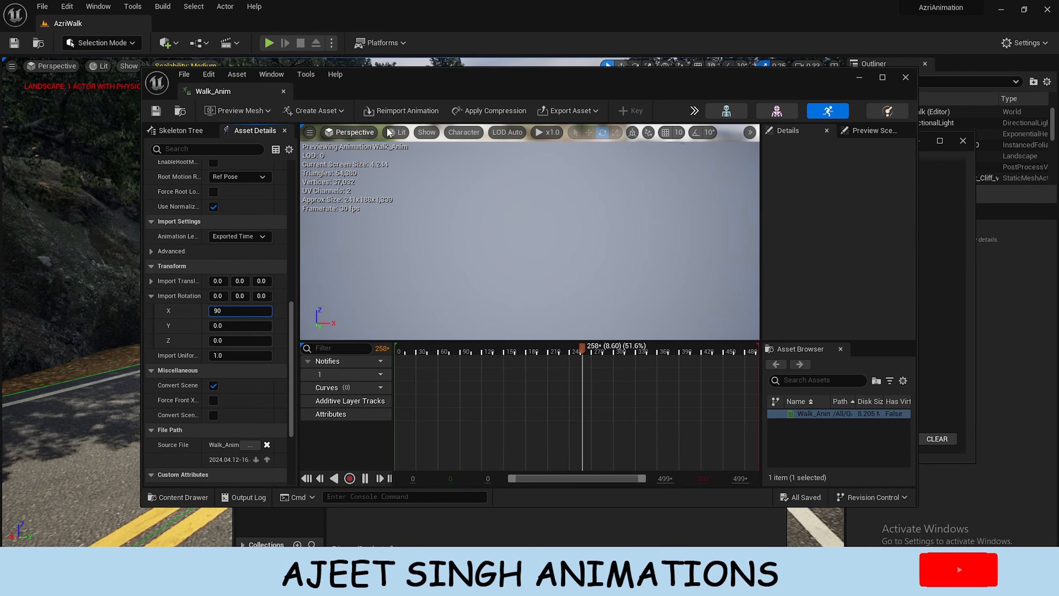
pyautogui.press('Return')
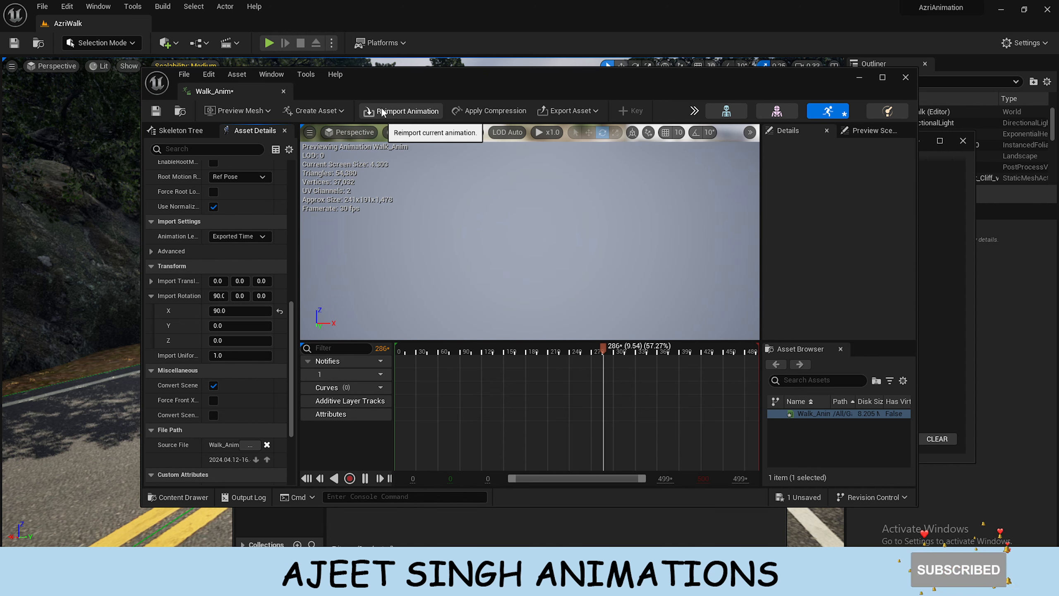
pyautogui.click(381, 107)
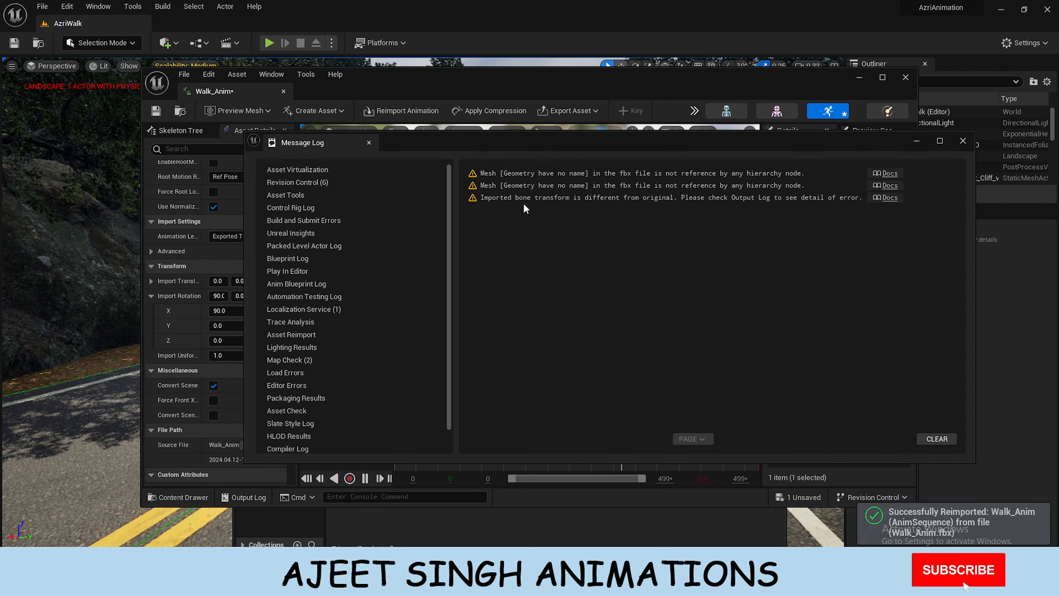
pyautogui.click(963, 141)
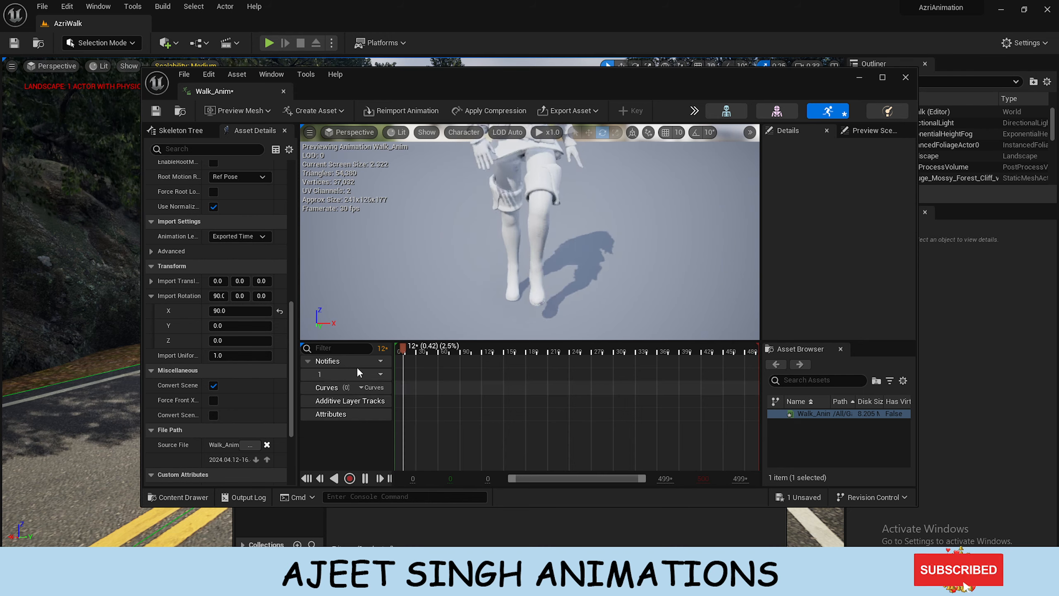
pyautogui.scroll(-6, 570, 268)
pyautogui.moveTo(572, 268); pyautogui.dragTo(671, 288, button='right')
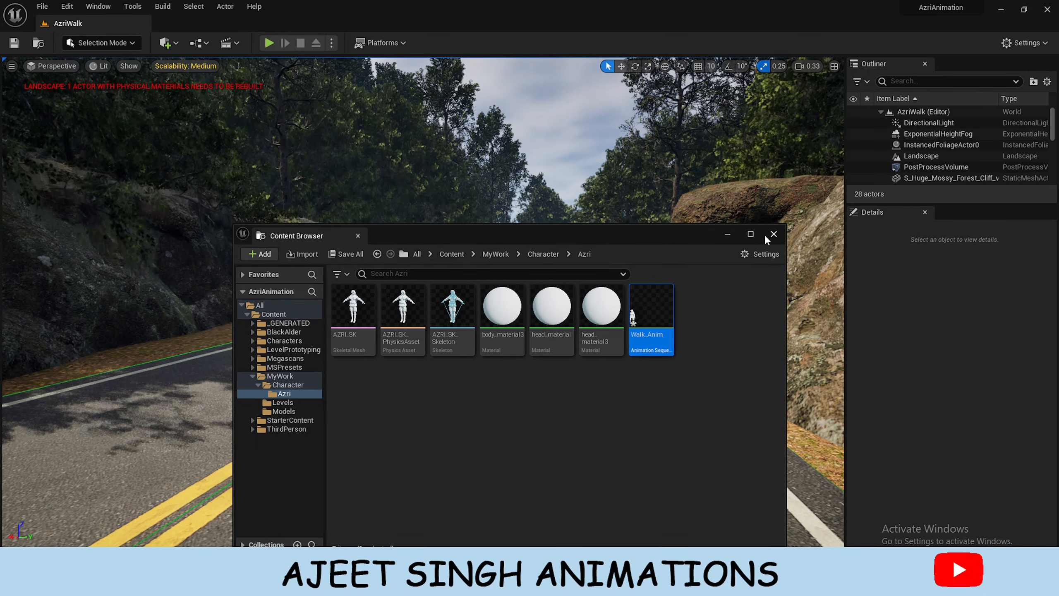
# Place Walk_Anim on the road in the level and apply Azri_Body_Albedo_Mat and Azri_Head_Albedo_Mat to the character
pyautogui.moveTo(669, 307); pyautogui.dragTo(169, 474)
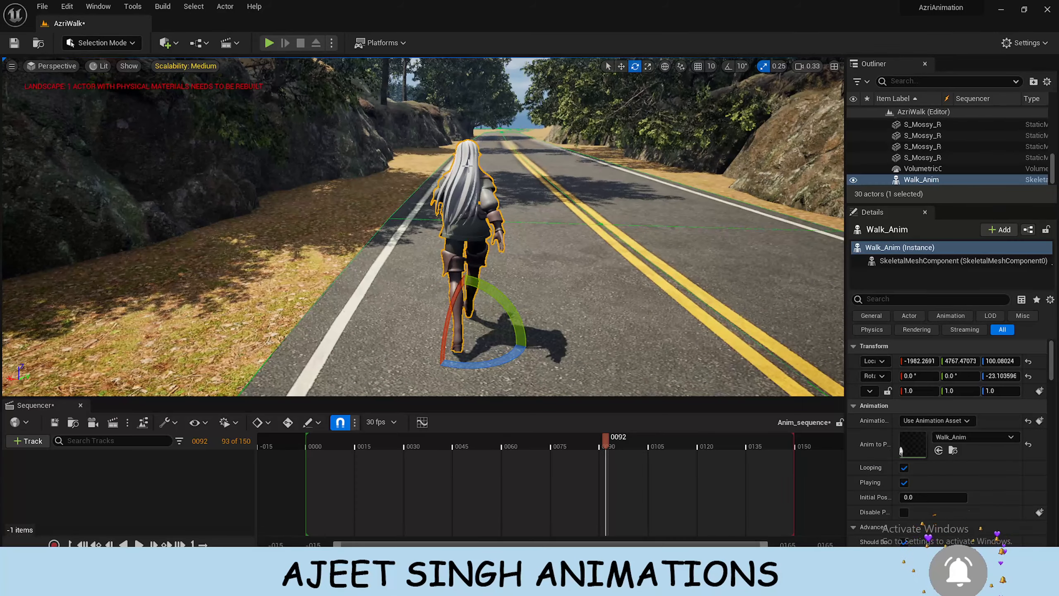
pyautogui.hotkey('ctrl', 'space')
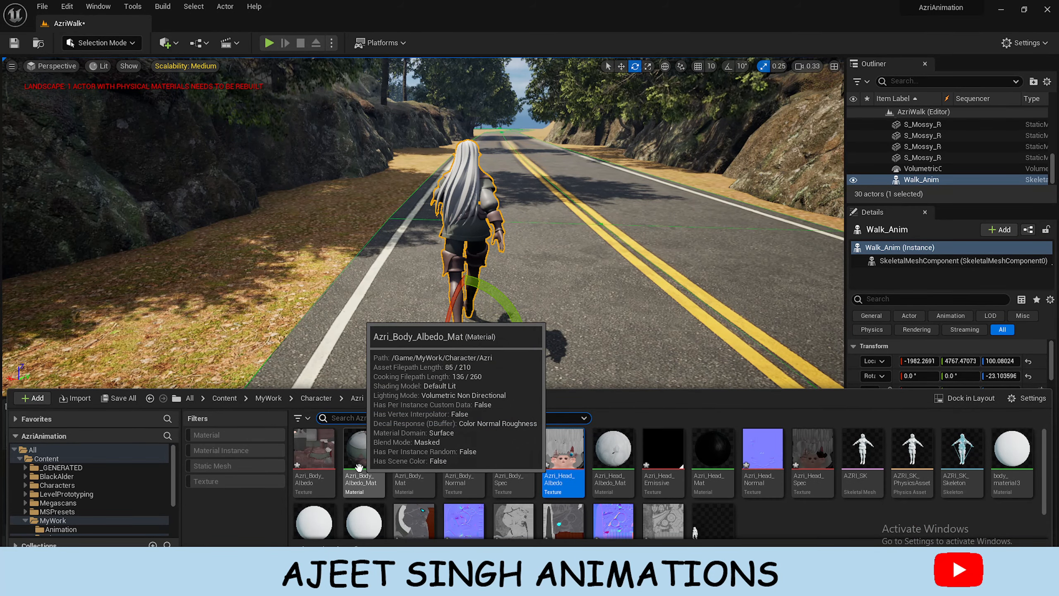
pyautogui.moveTo(379, 482); pyautogui.dragTo(479, 236)
pyautogui.hotkey('ctrl', 'space')
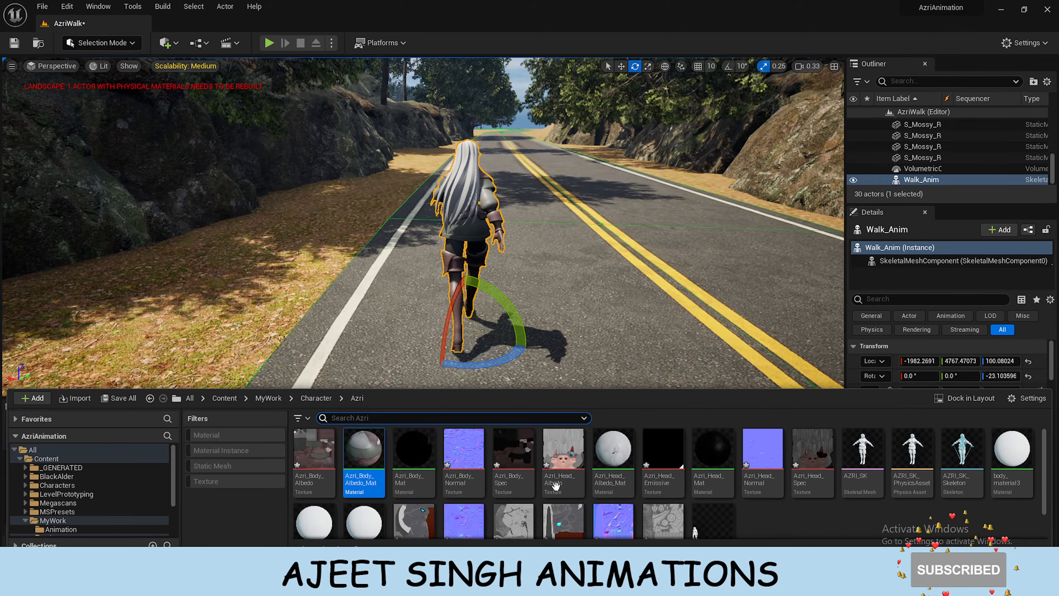
pyautogui.moveTo(625, 481); pyautogui.dragTo(474, 186)
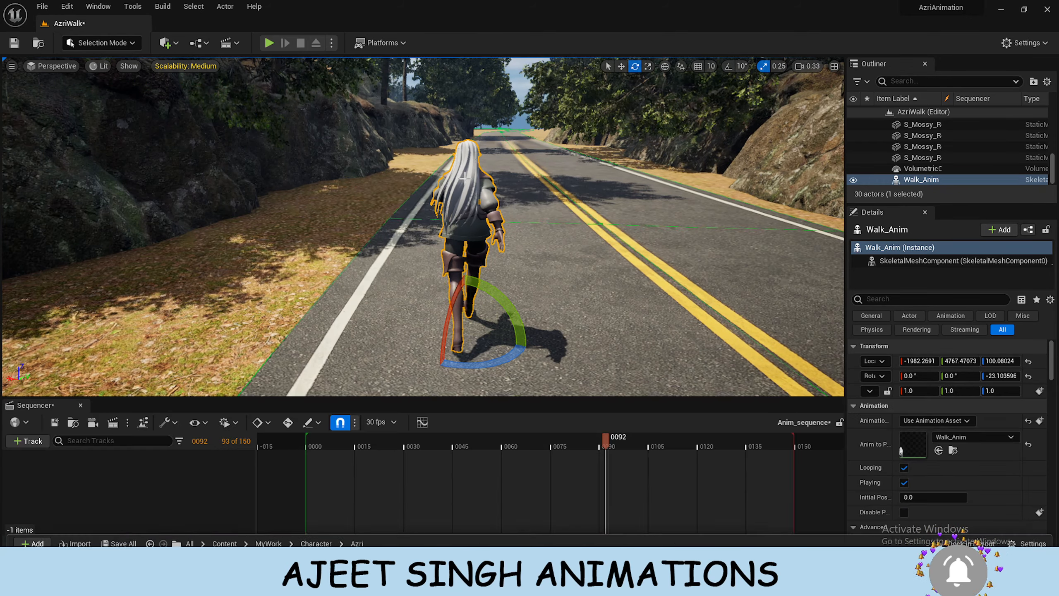
pyautogui.hotkey('ctrl', 'space')
pyautogui.moveTo(618, 295); pyautogui.dragTo(434, 246, button='right')
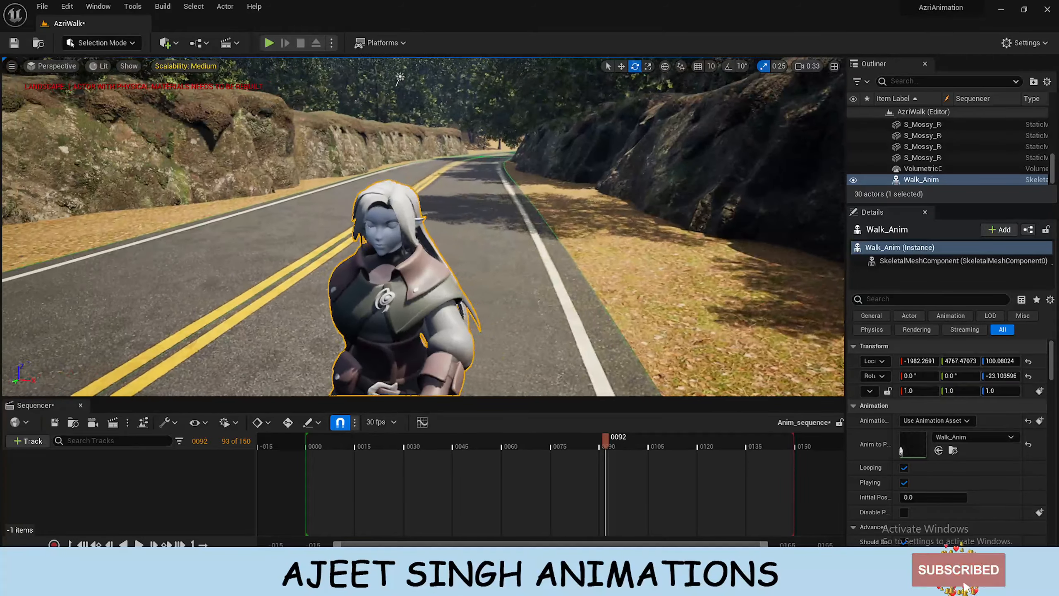
# Open the WalkCycle_azri file for import into the MyWork/Animation folder and choose AZRI_SK_Skeleton as its skeleton
pyautogui.click(72, 400)
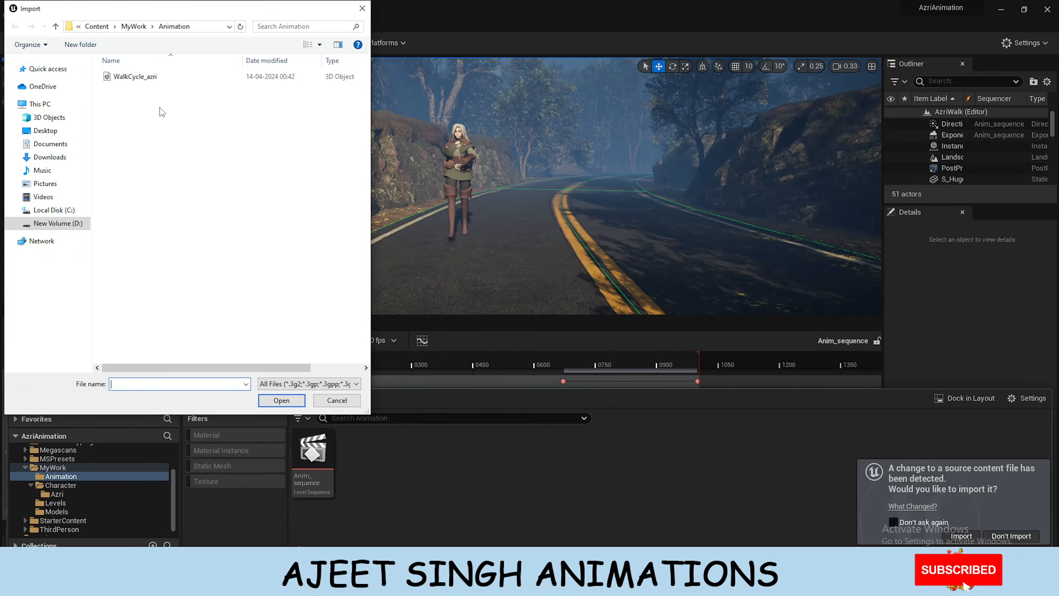
pyautogui.click(135, 77)
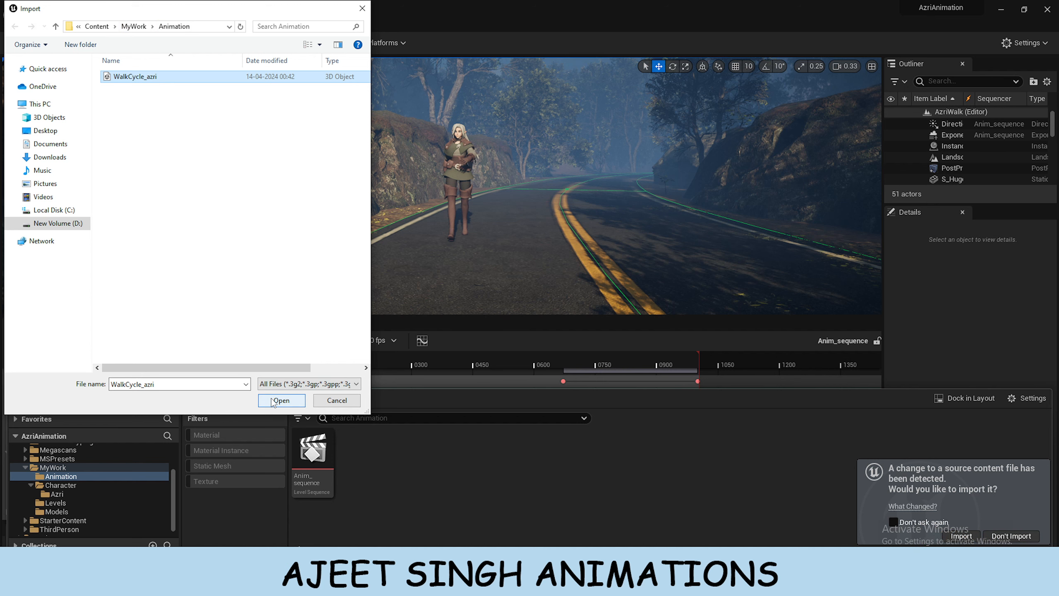
pyautogui.click(273, 401)
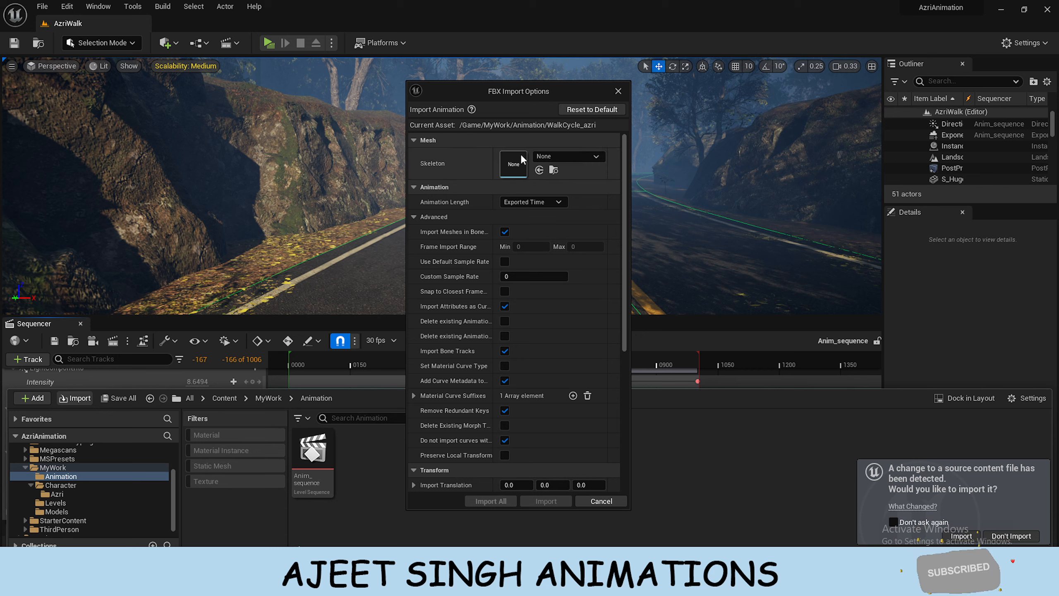
pyautogui.click(540, 158)
pyautogui.click(584, 266)
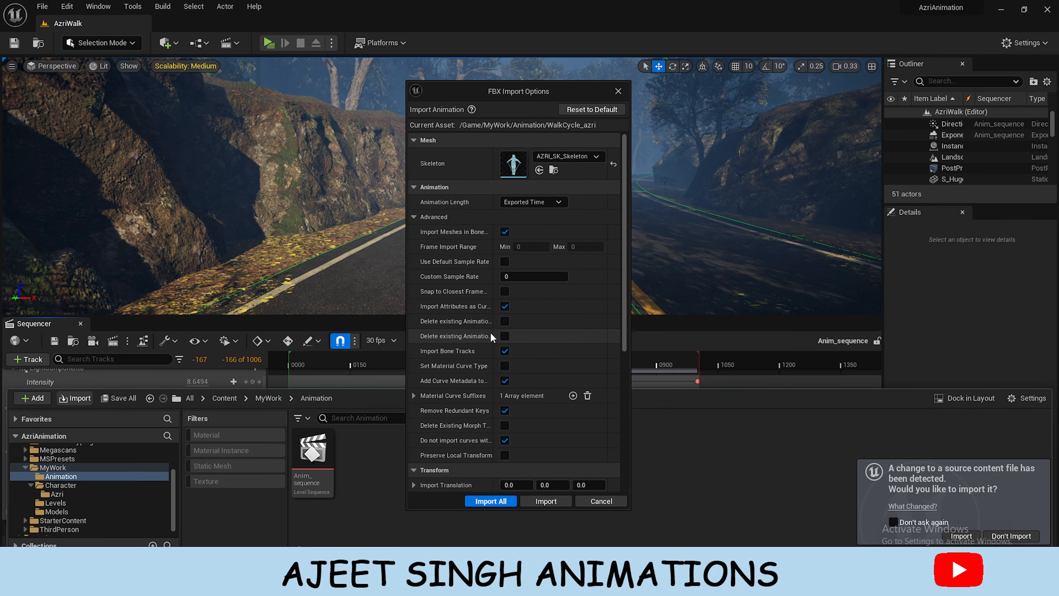
# Check the FBX transform options and import WalkCycle_azri with an Import Rotation of 90 on X
pyautogui.scroll(-1, 492, 334)
pyautogui.scroll(-1, 491, 336)
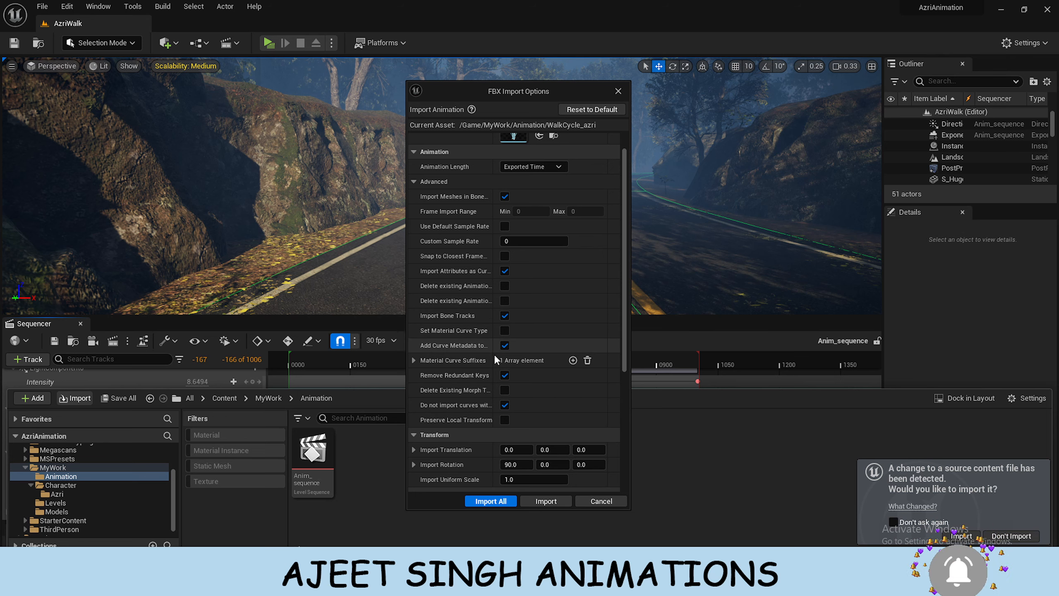
pyautogui.scroll(-3, 509, 464)
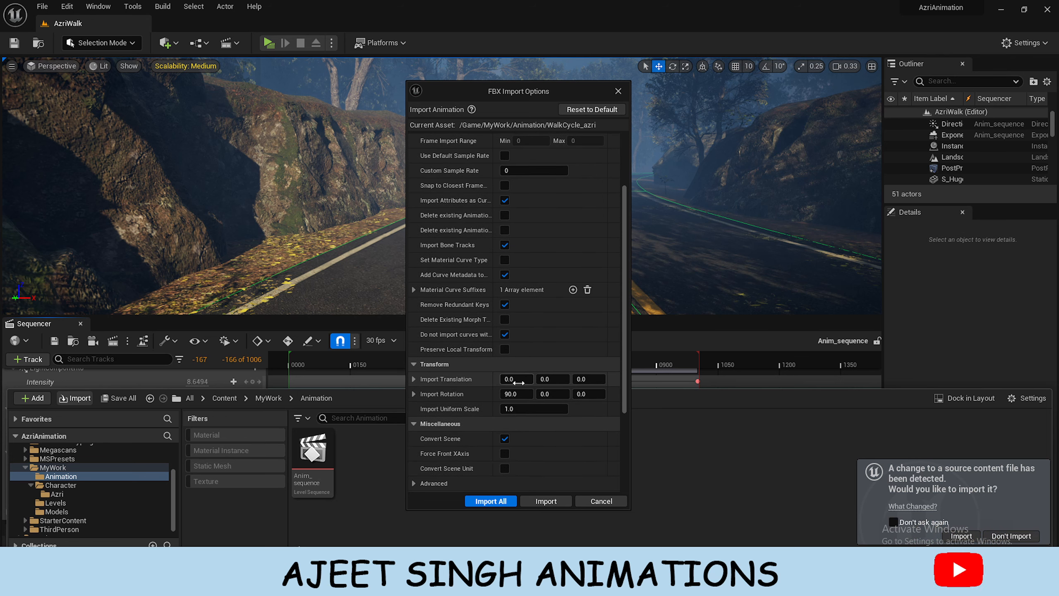
pyautogui.click(518, 394)
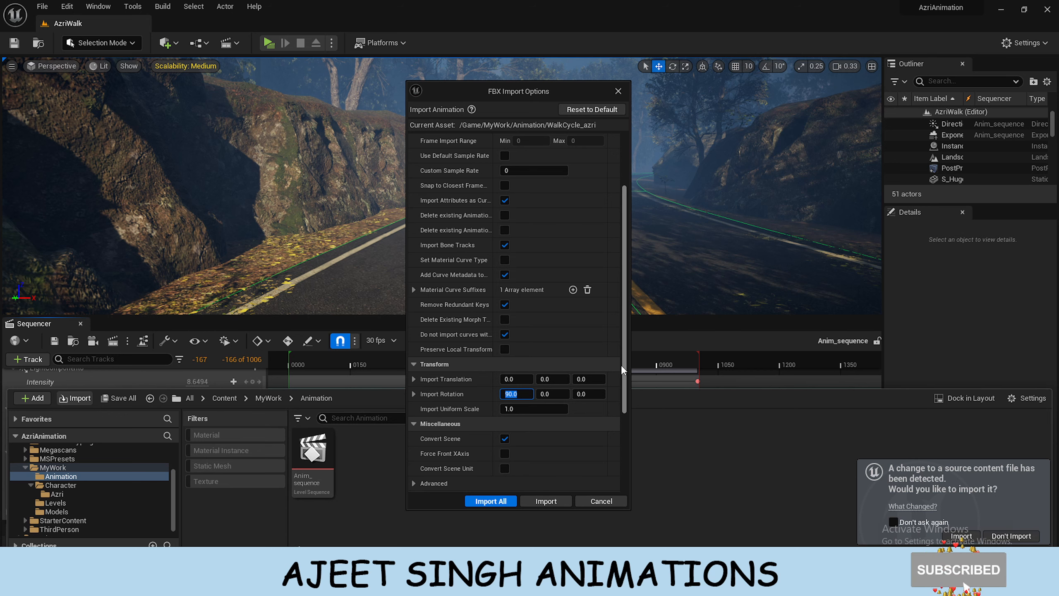
pyautogui.scroll(-5, 626, 363)
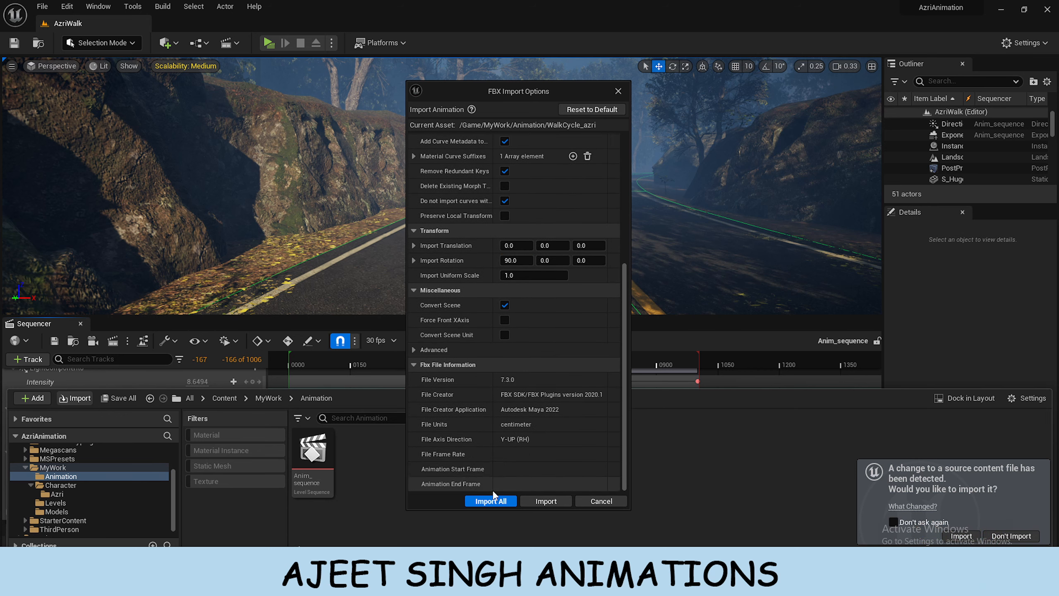
pyautogui.click(491, 502)
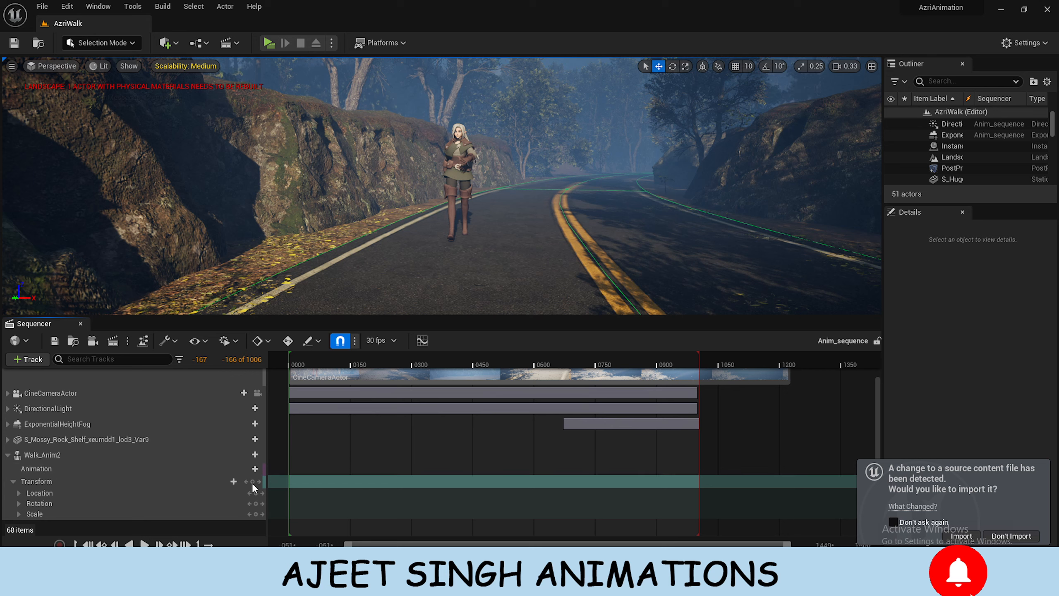
# Add WalkCycle_azri to the Walk_Anim2 animation track and shift the clip to start at frame 0
pyautogui.click(255, 470)
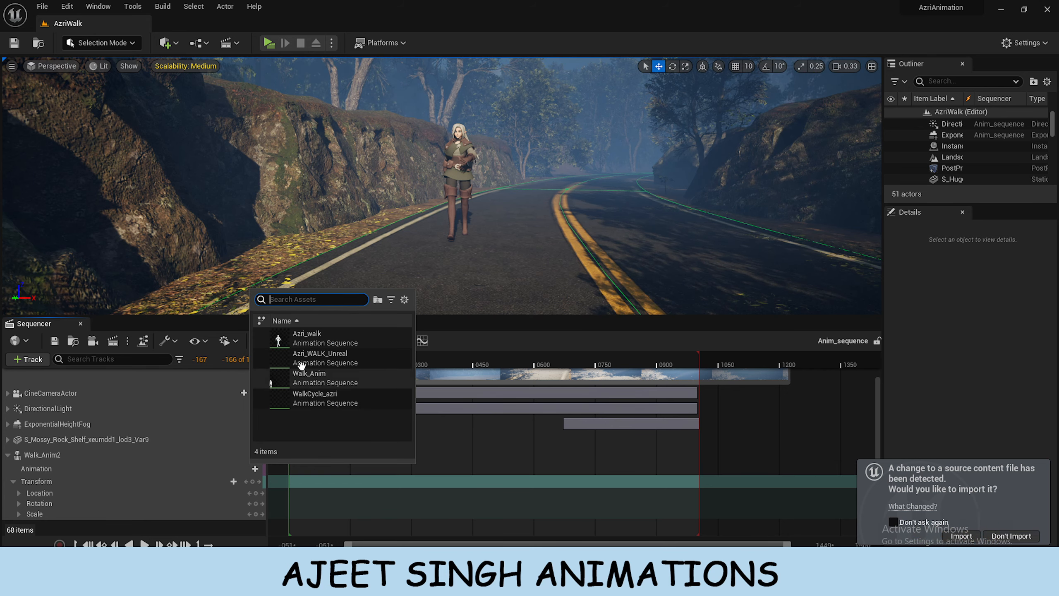
pyautogui.click(315, 402)
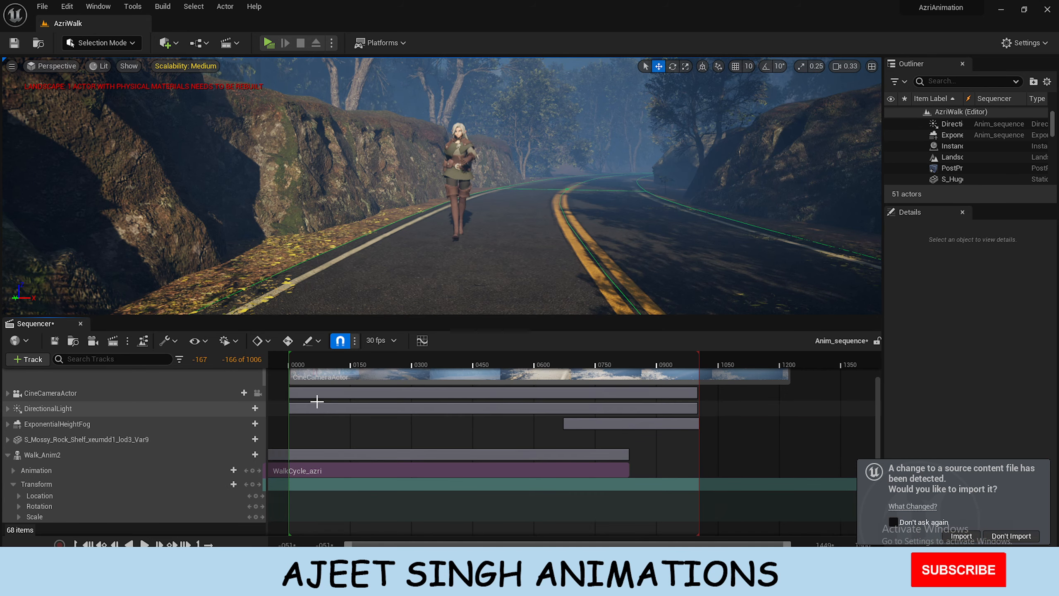
pyautogui.moveTo(333, 470); pyautogui.dragTo(406, 473)
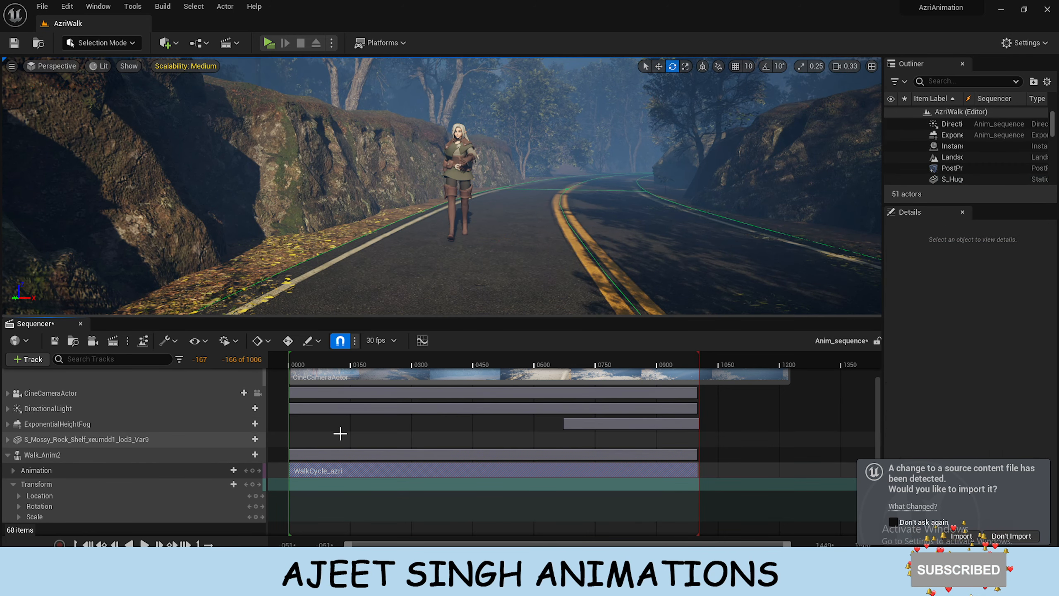
# Play the sequence briefly to preview the character's walk along the road
pyautogui.click(340, 434)
pyautogui.press('space')
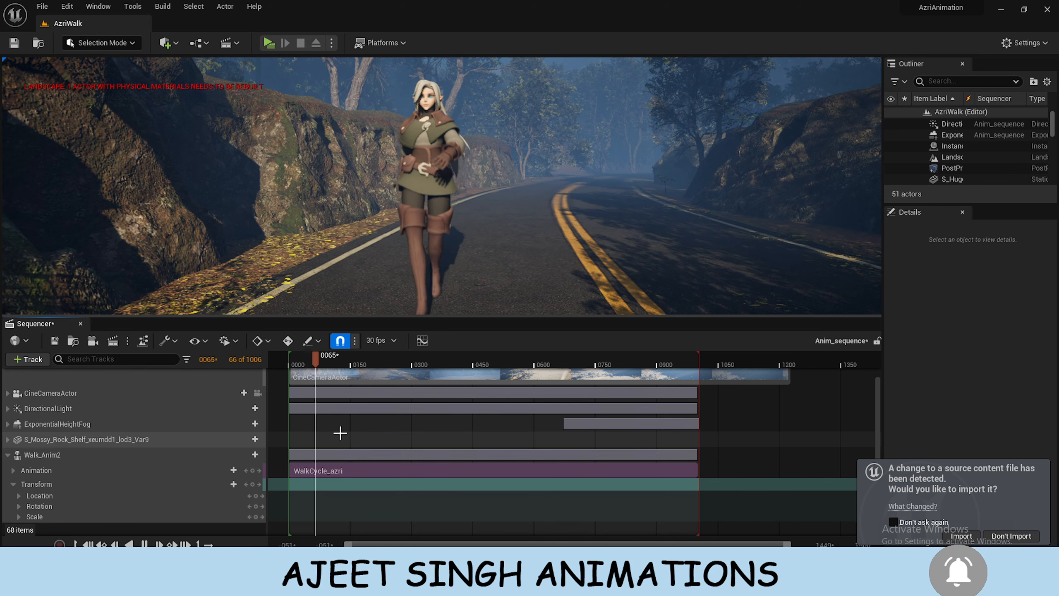
pyautogui.press('space')
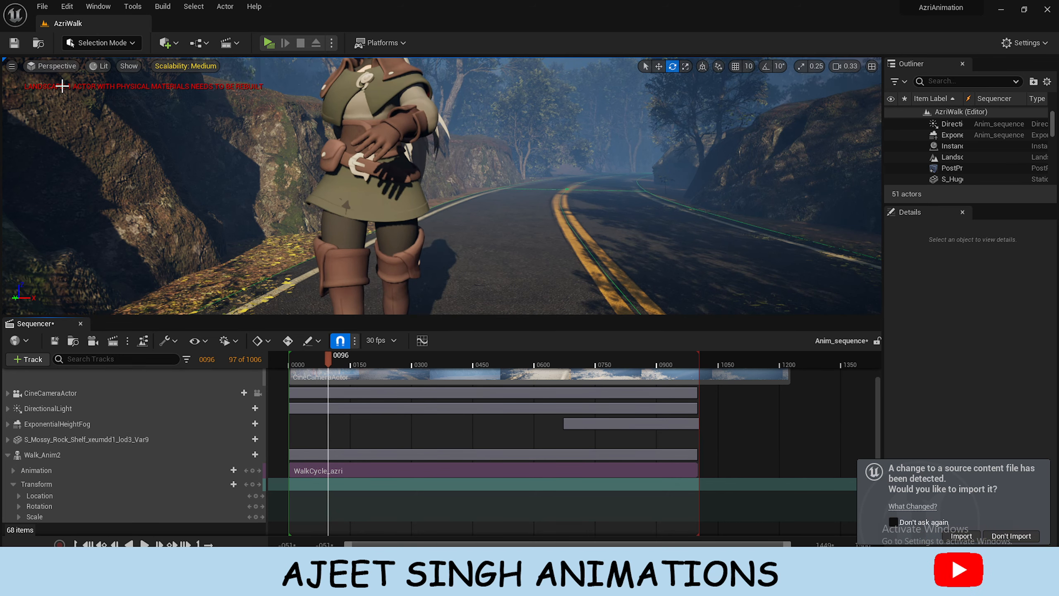
# Switch the viewport to CineCameraActor, set the engine scalability to Cinematic, and scrub the timeline to check the shot
pyautogui.click(59, 67)
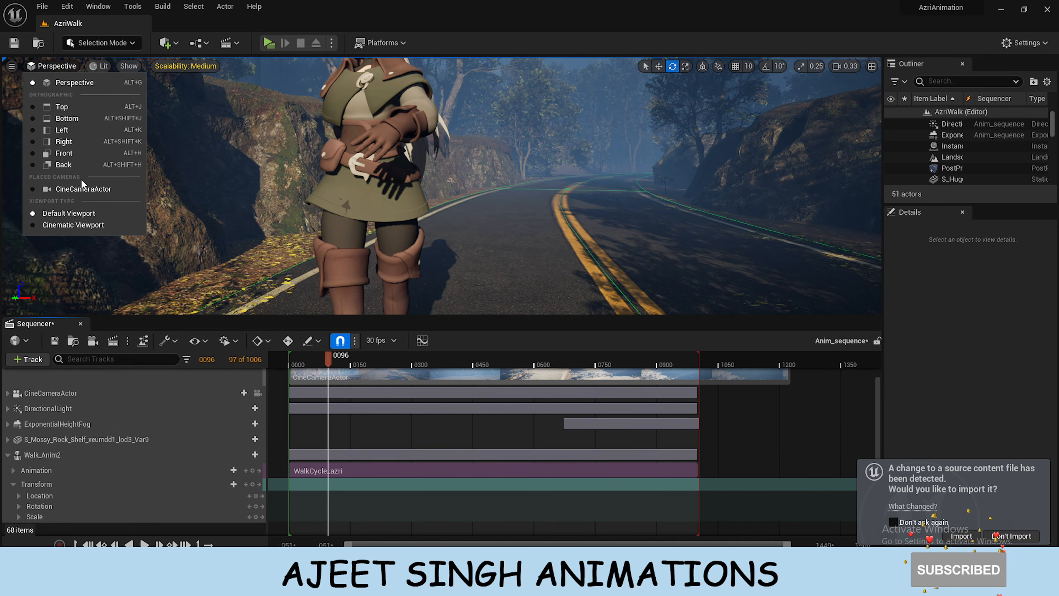
pyautogui.click(90, 190)
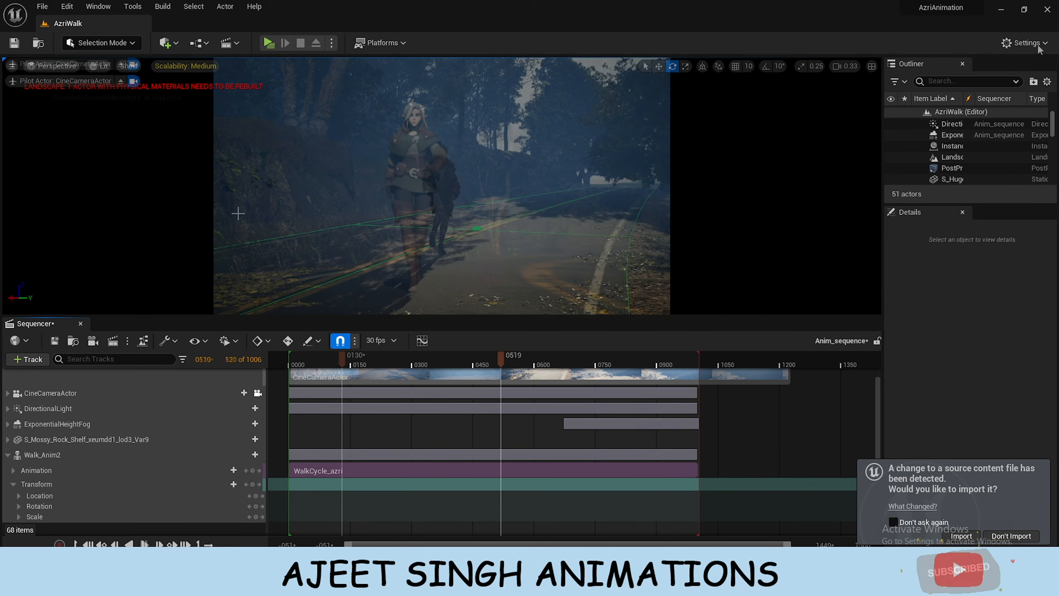
pyautogui.click(1024, 42)
pyautogui.moveTo(993, 219)
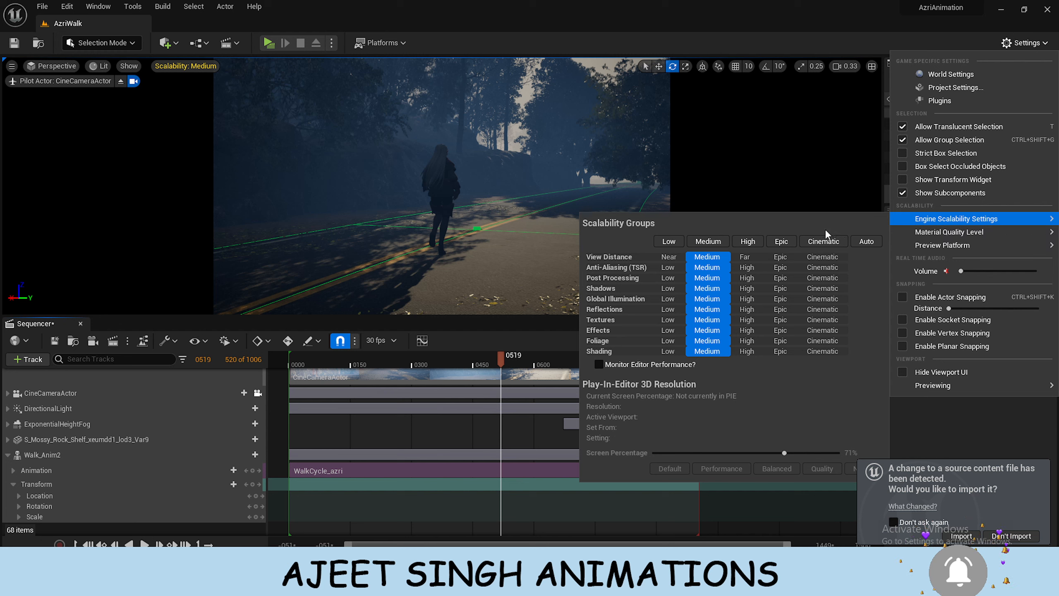
pyautogui.click(820, 241)
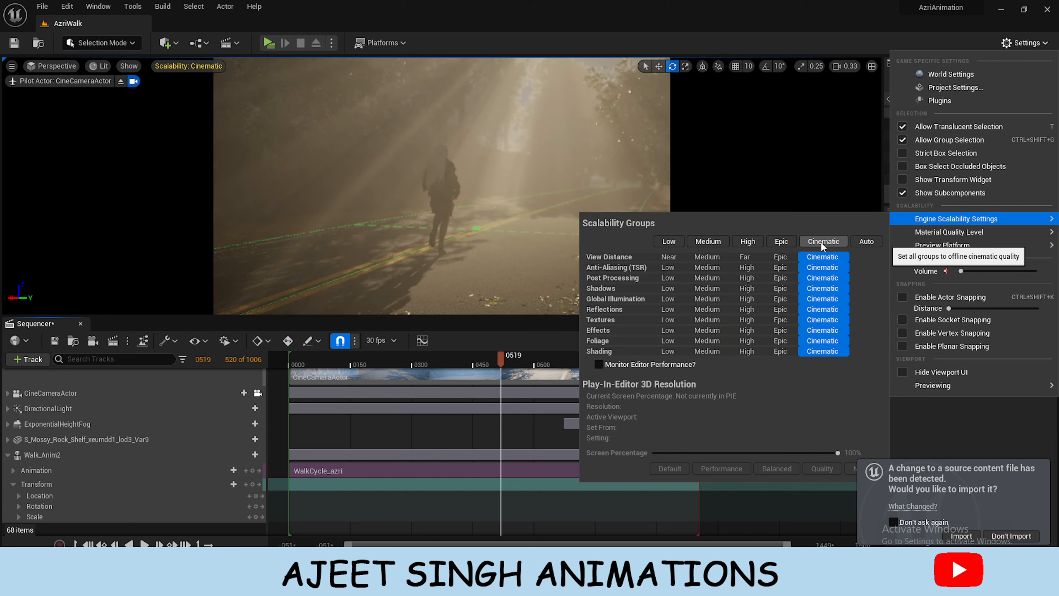
pyautogui.click(572, 178)
pyautogui.click(586, 195)
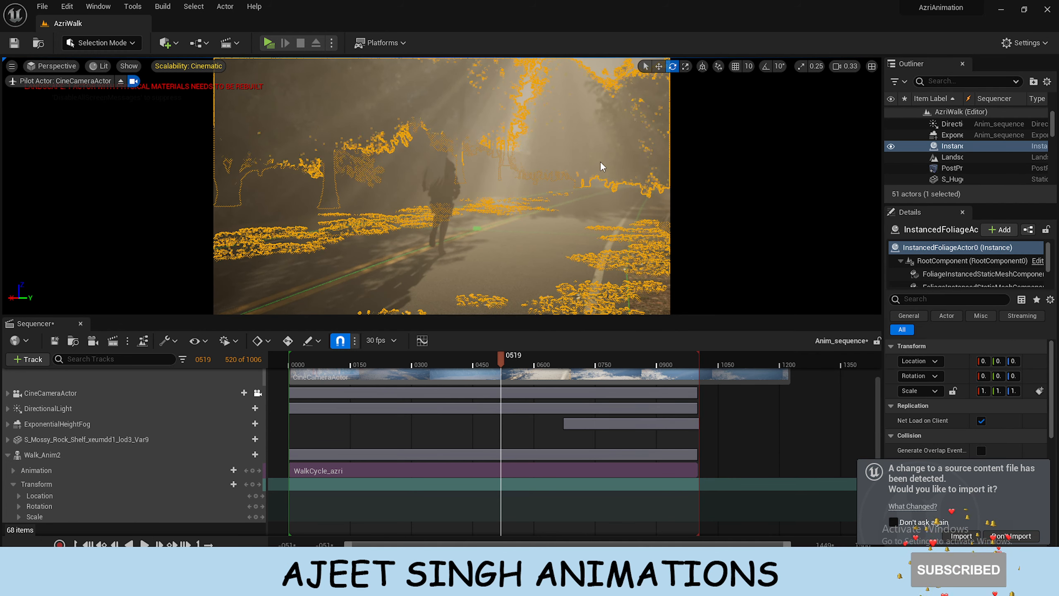
pyautogui.press('Escape')
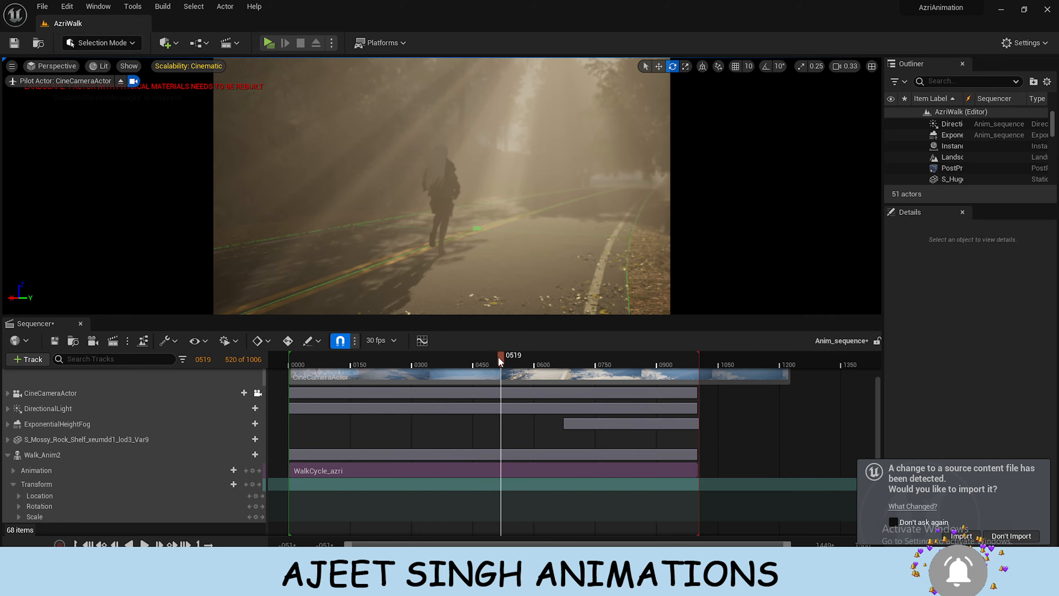
pyautogui.moveTo(498, 356); pyautogui.dragTo(474, 367)
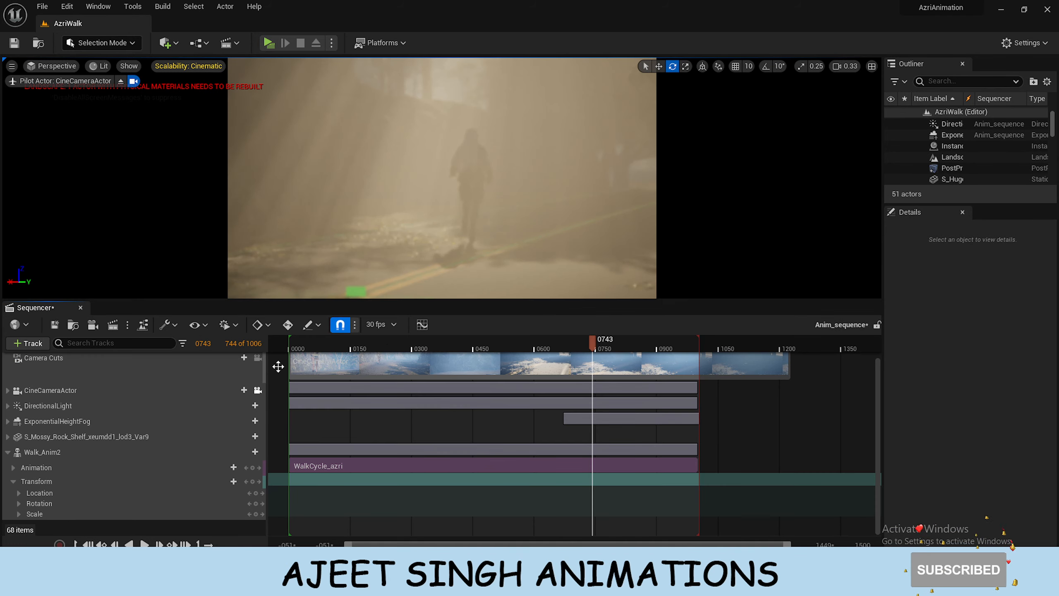
# Open the Render Movie settings for the sequence and review the capture, output directory, filename and cinematic options
pyautogui.click(113, 326)
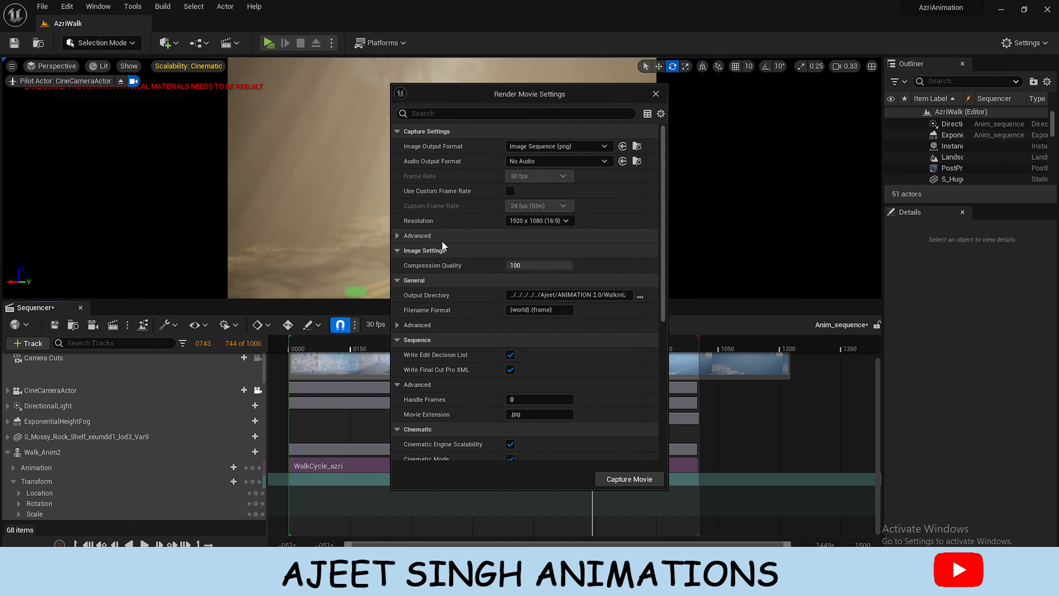
pyautogui.scroll(-1, 447, 274)
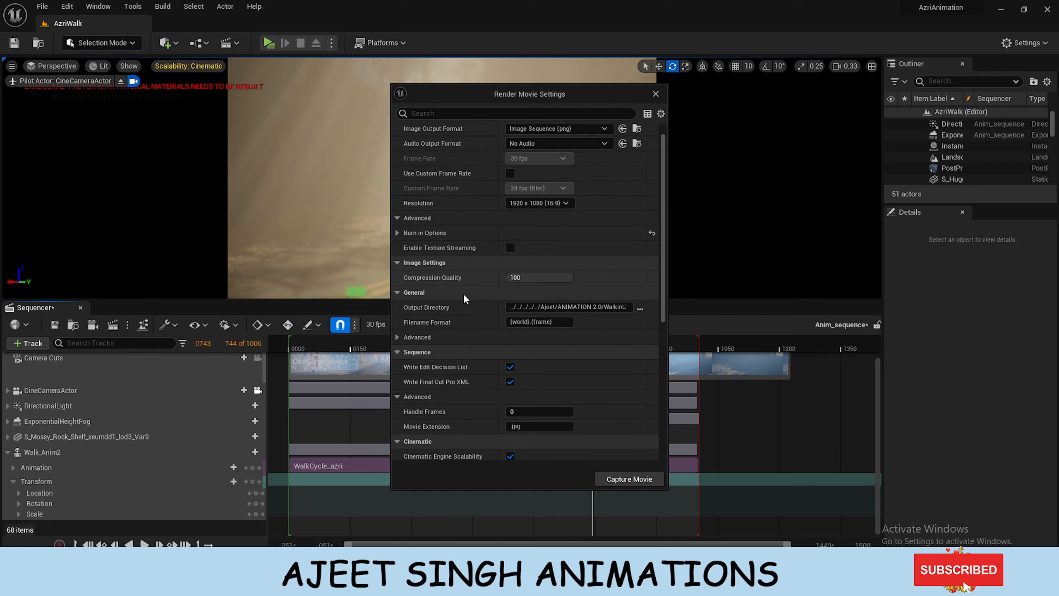
pyautogui.scroll(-3, 463, 293)
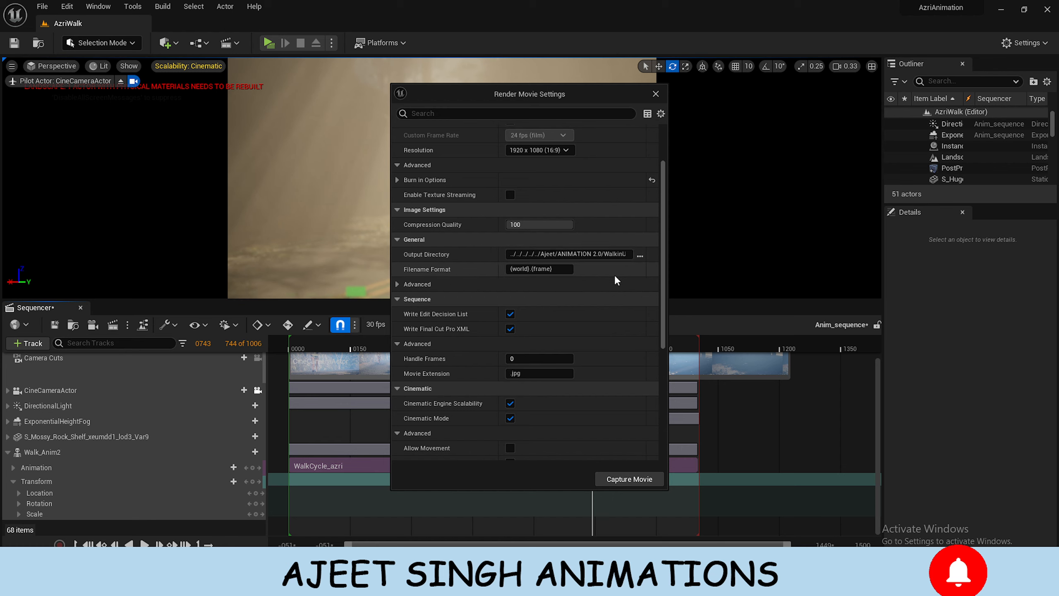
pyautogui.scroll(-2, 614, 275)
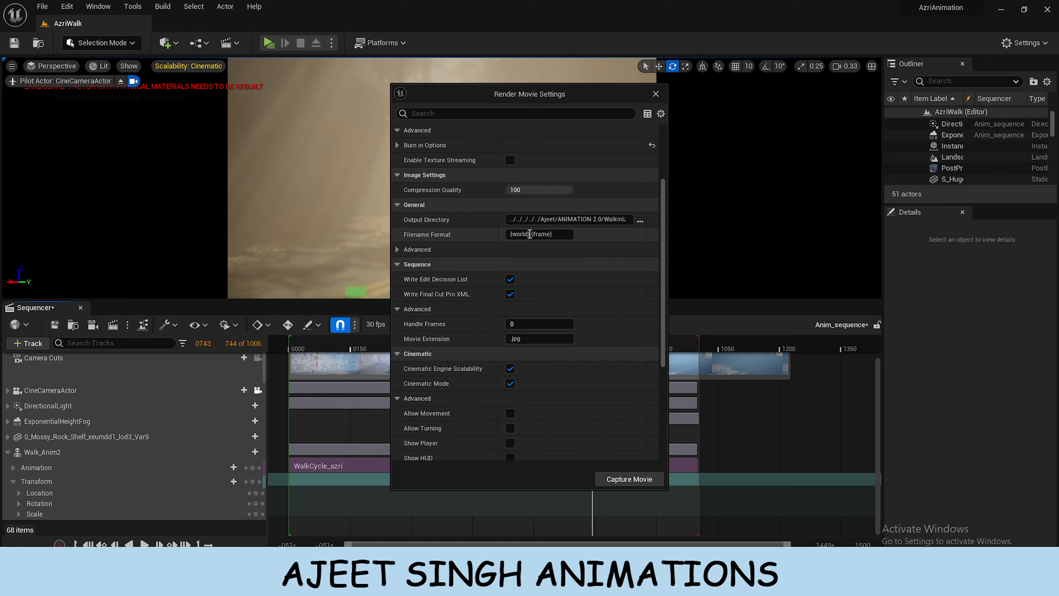
pyautogui.click(539, 249)
pyautogui.scroll(-2, 539, 250)
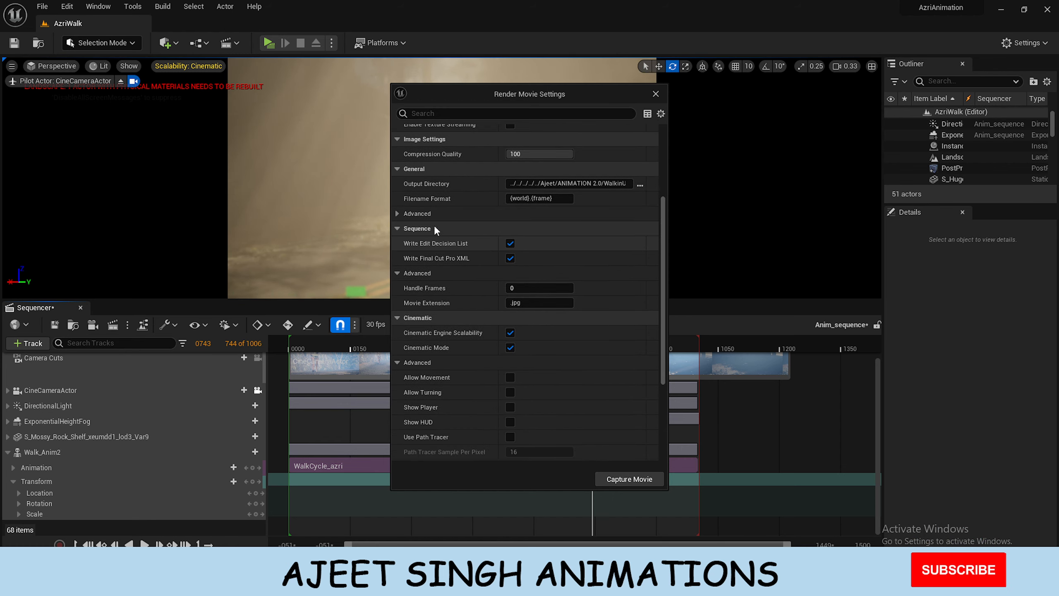